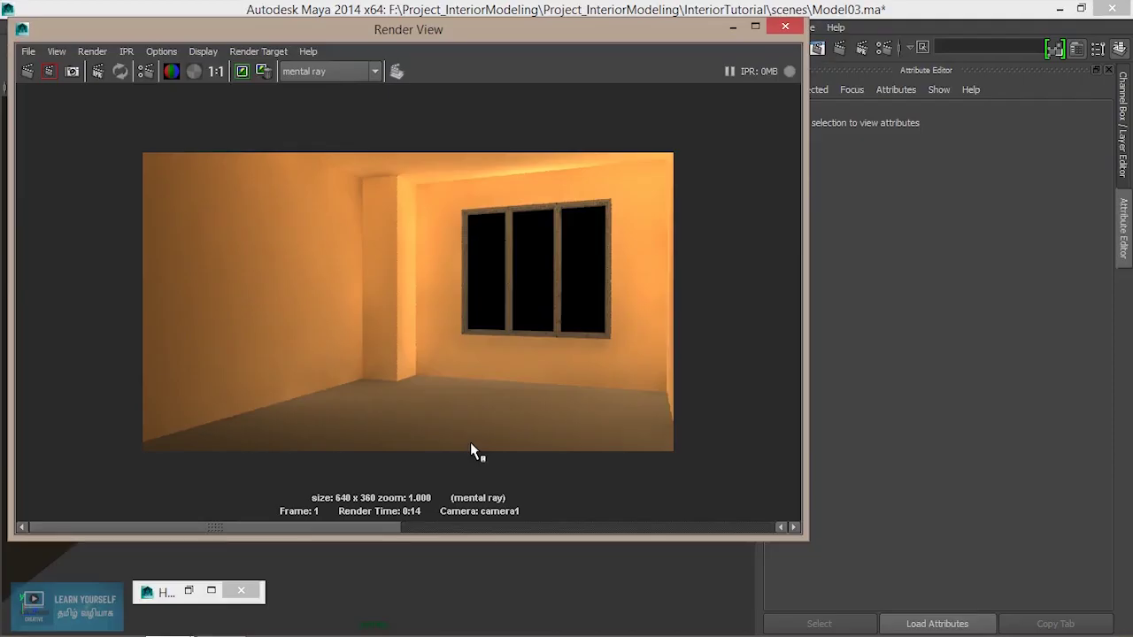
- Minimize the Render View showing the earlier mental ray room render
{"action": "left_click", "coordinate": [732, 29]}
- Frame the window wall and floor from inside the room, then select the floor Temp01:polySurface2
{"action": "middle_click_drag", "start_coordinate": [432, 522], "coordinate": [432, 412], "text": "alt"}
{"action": "left_click_drag", "start_coordinate": [432, 412], "coordinate": [398, 433], "text": "alt"}
{"action": "scroll", "coordinate": [396, 443], "scroll_direction": "down", "scroll_amount": 5}
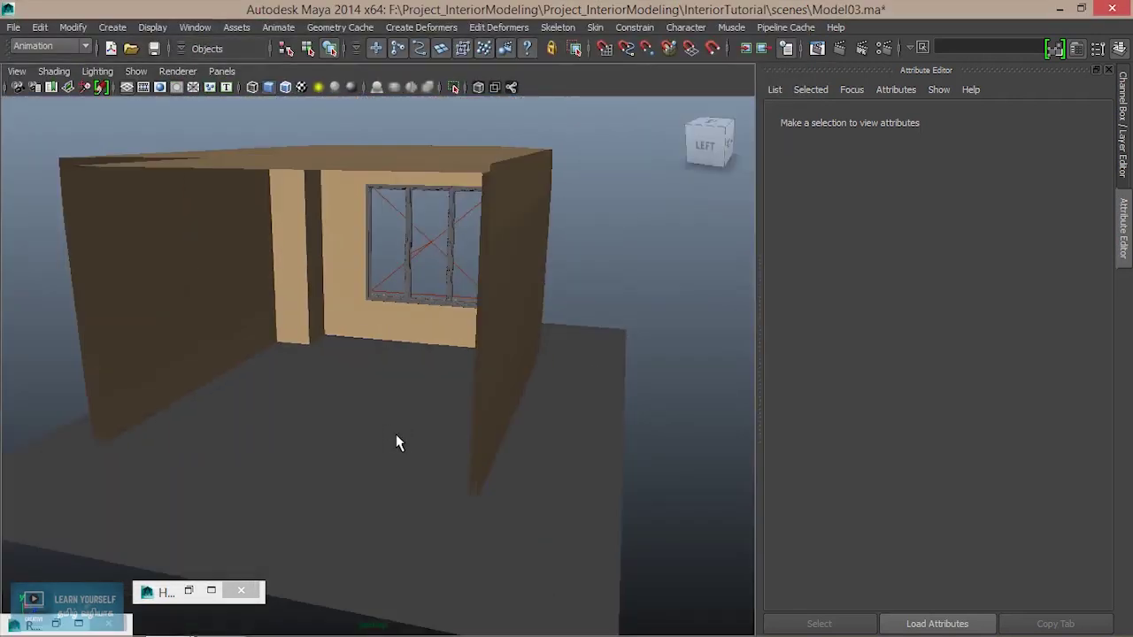
{"action": "left_click_drag", "start_coordinate": [340, 464], "coordinate": [435, 463], "text": "alt"}
{"action": "scroll", "coordinate": [478, 458], "scroll_direction": "up", "scroll_amount": 5}
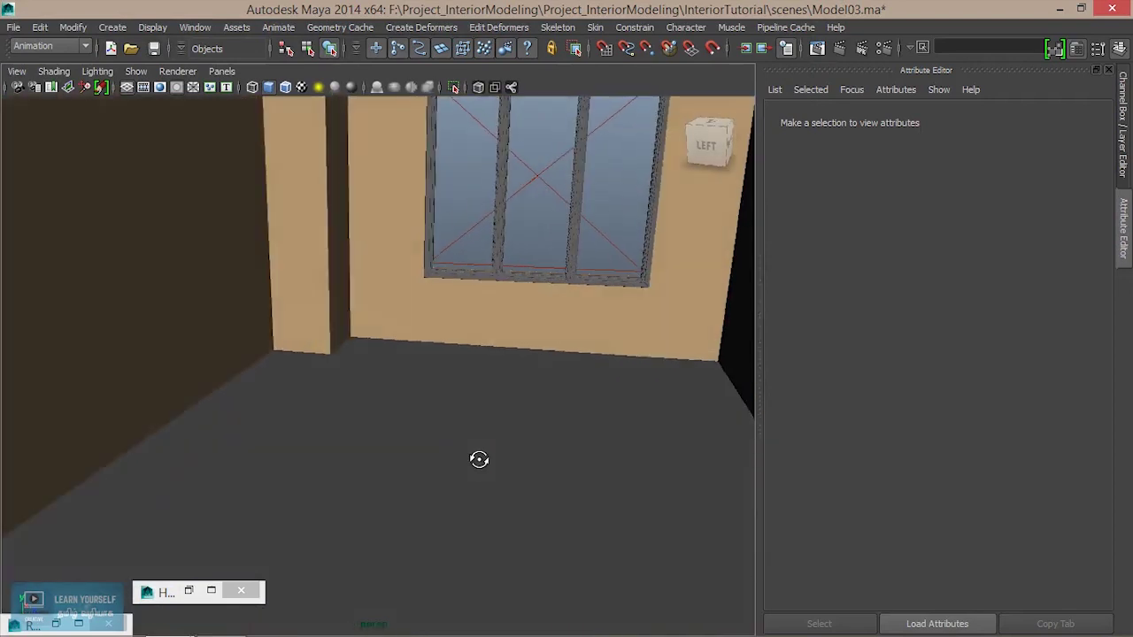
{"action": "middle_click_drag", "start_coordinate": [389, 360], "coordinate": [349, 405], "text": "alt"}
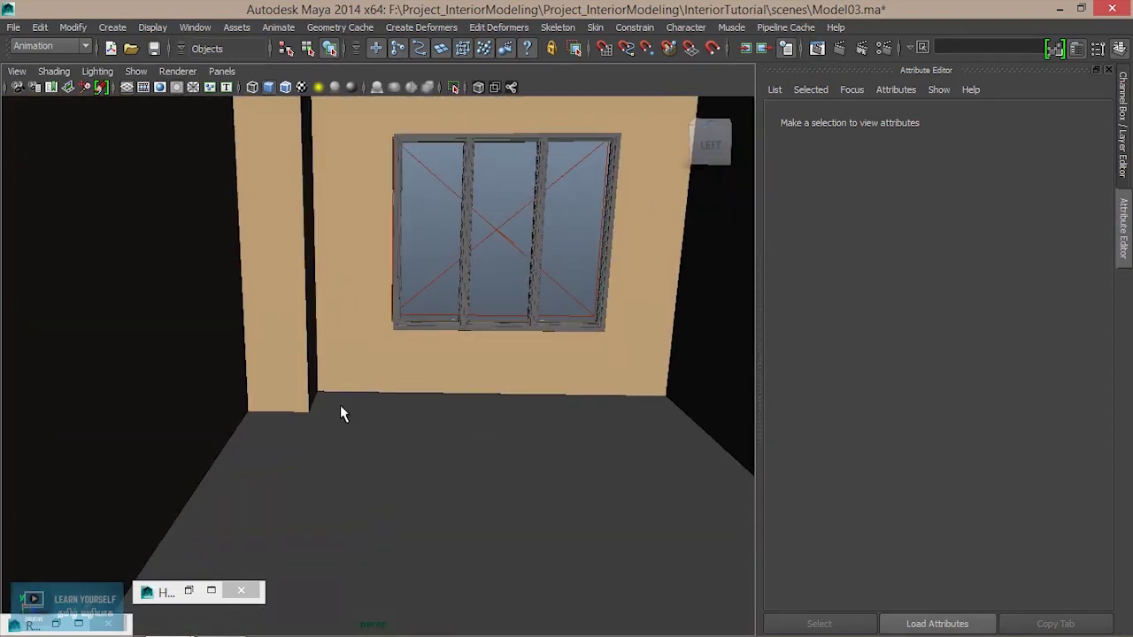
{"action": "left_click", "coordinate": [461, 489]}
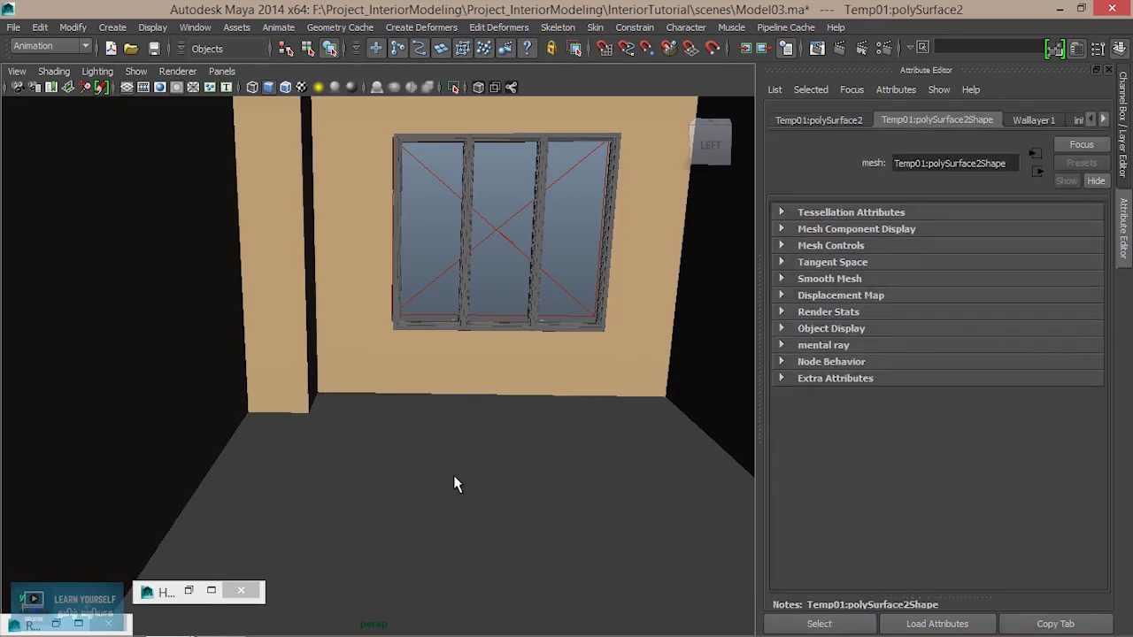
- Assign a new Blinn material, blinn1, to the floor through its right-click menu
{"action": "right_click", "coordinate": [454, 241]}
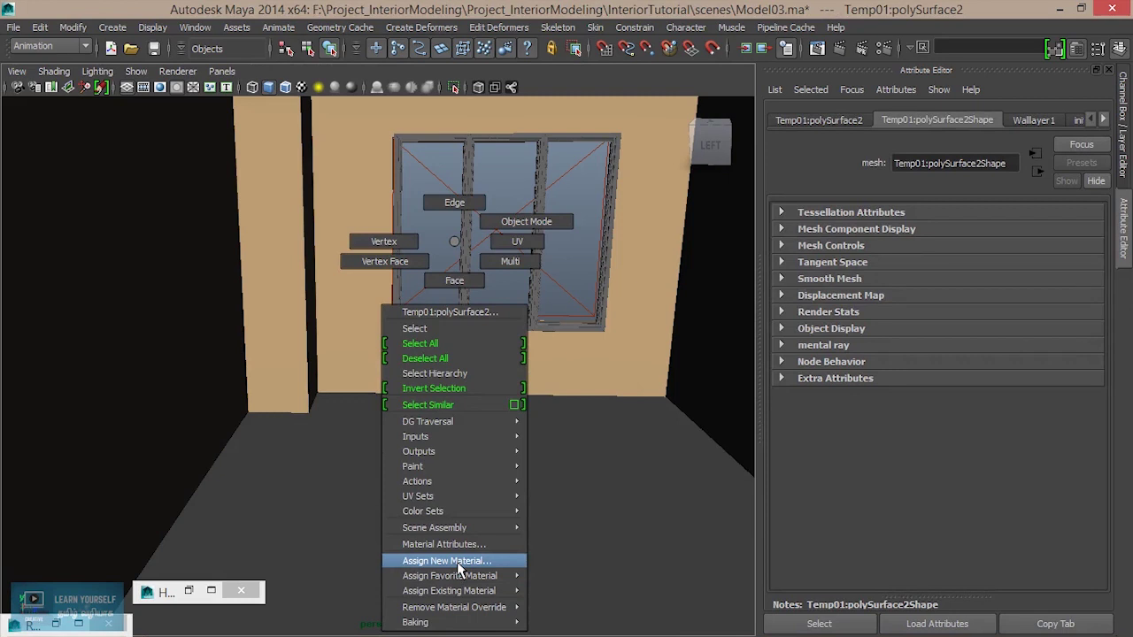
{"action": "left_click", "coordinate": [459, 567]}
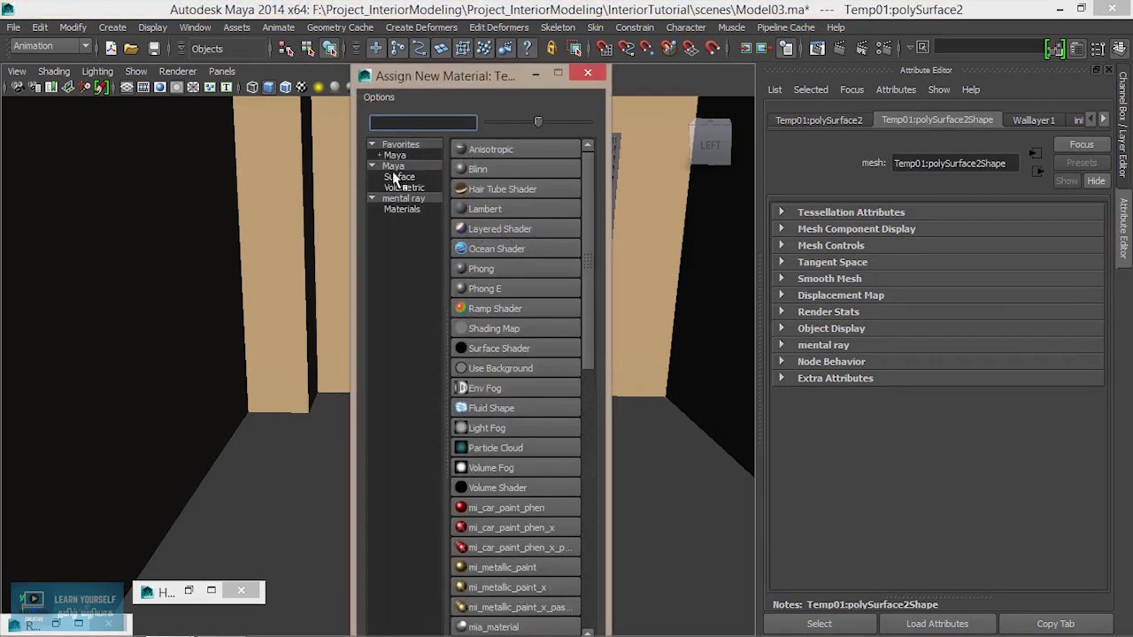
{"action": "left_click", "coordinate": [476, 170]}
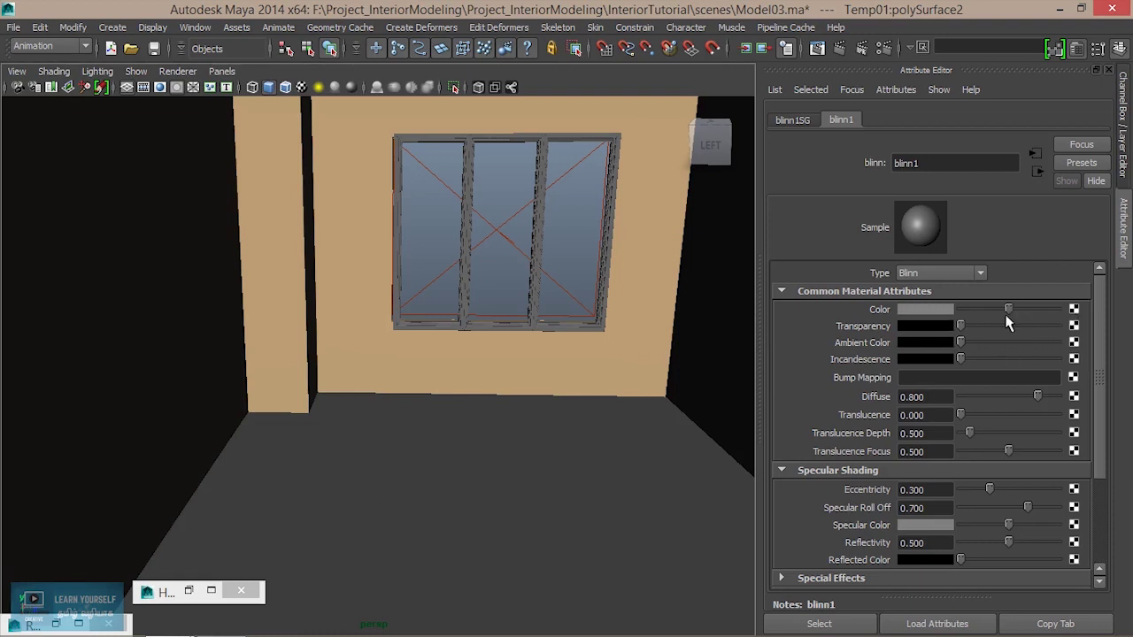
{"action": "left_click", "coordinate": [1074, 310]}
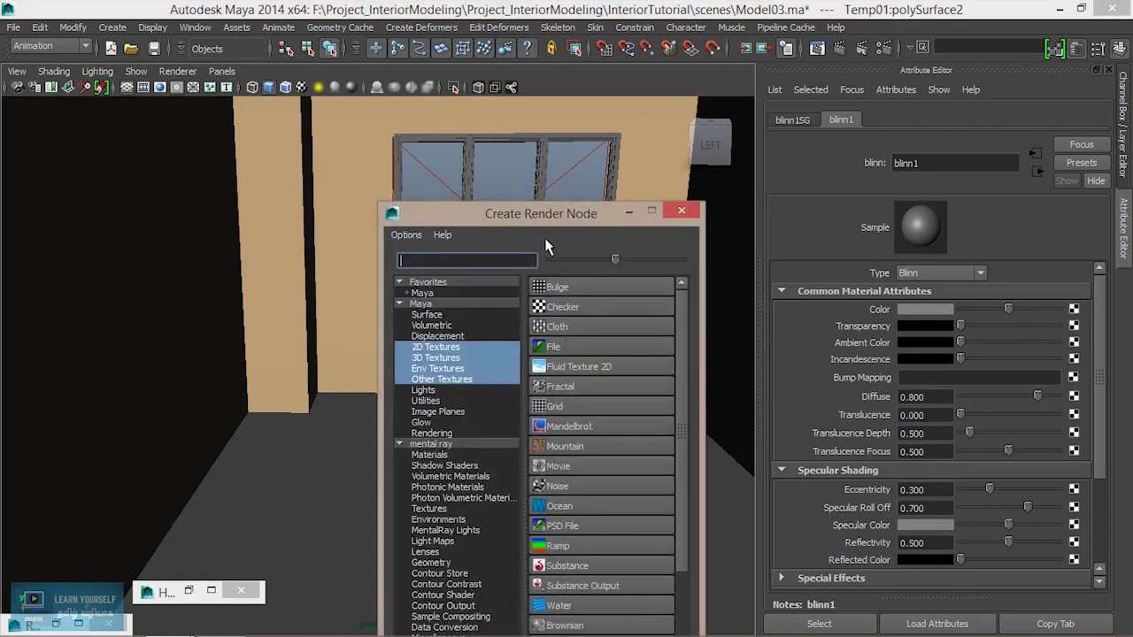
- Connect a new File texture, file1, to blinn1's Color and browse for its image
{"action": "left_click_drag", "start_coordinate": [539, 216], "coordinate": [375, 51]}
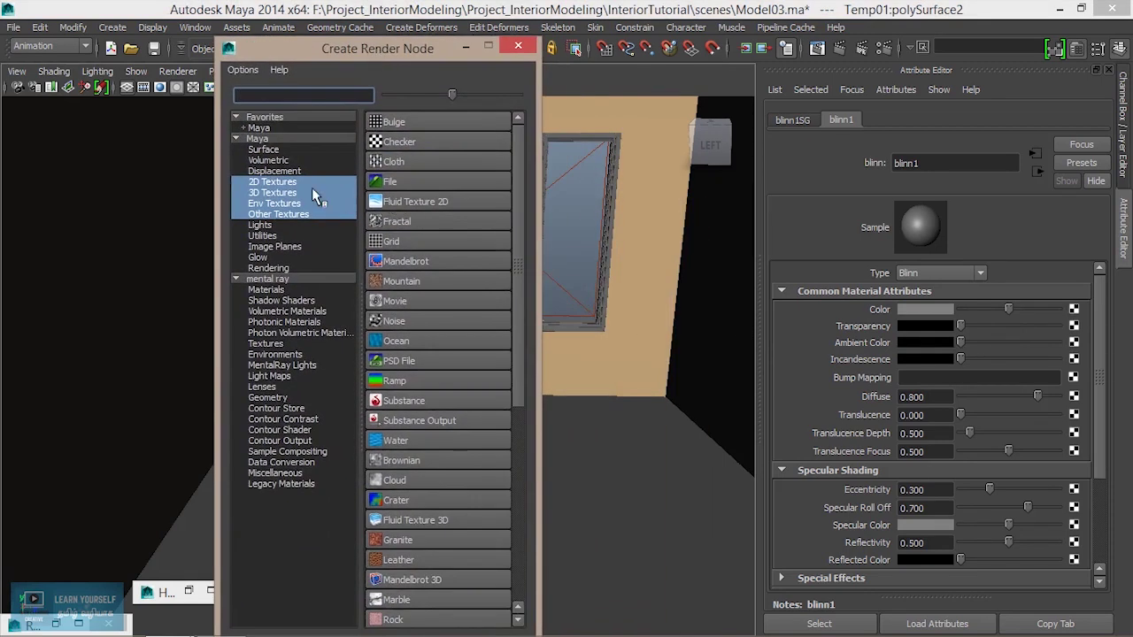
{"action": "left_click", "coordinate": [398, 193]}
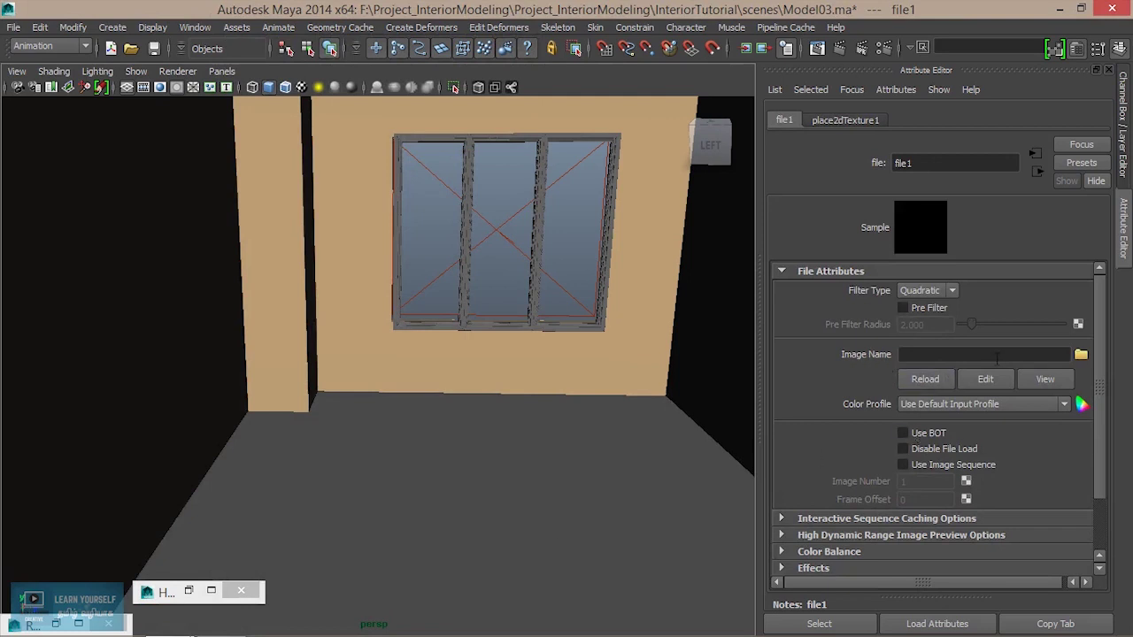
{"action": "left_click", "coordinate": [1081, 354]}
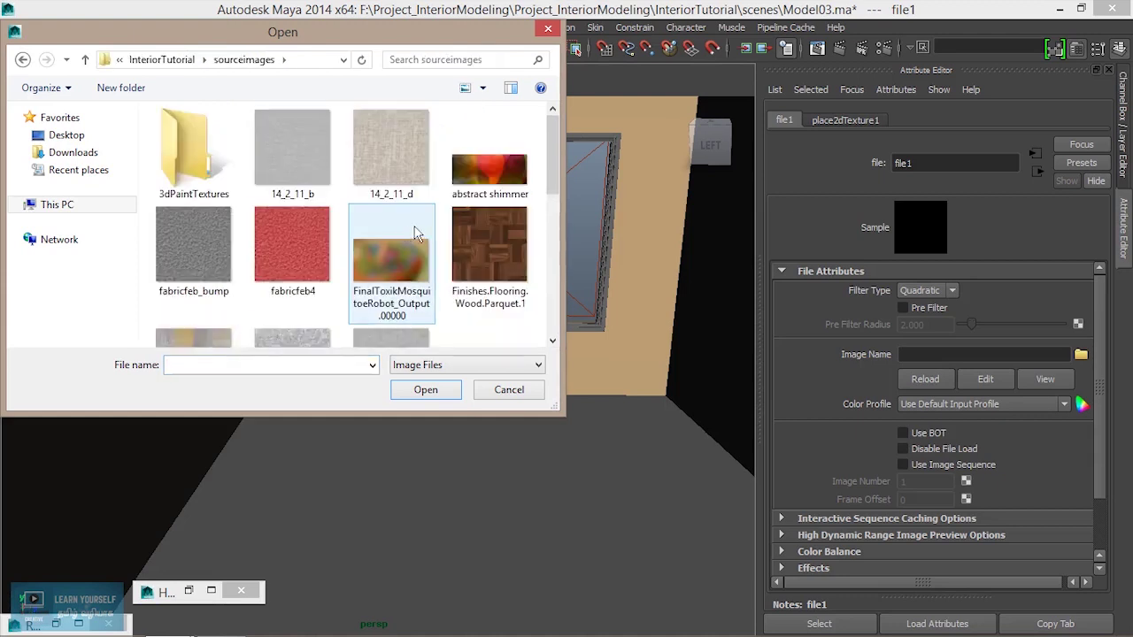
- Load Finishes.Flooring.Wood.Parquet.1.jpg from sourceimages as file1's image
{"action": "left_click", "coordinate": [502, 258]}
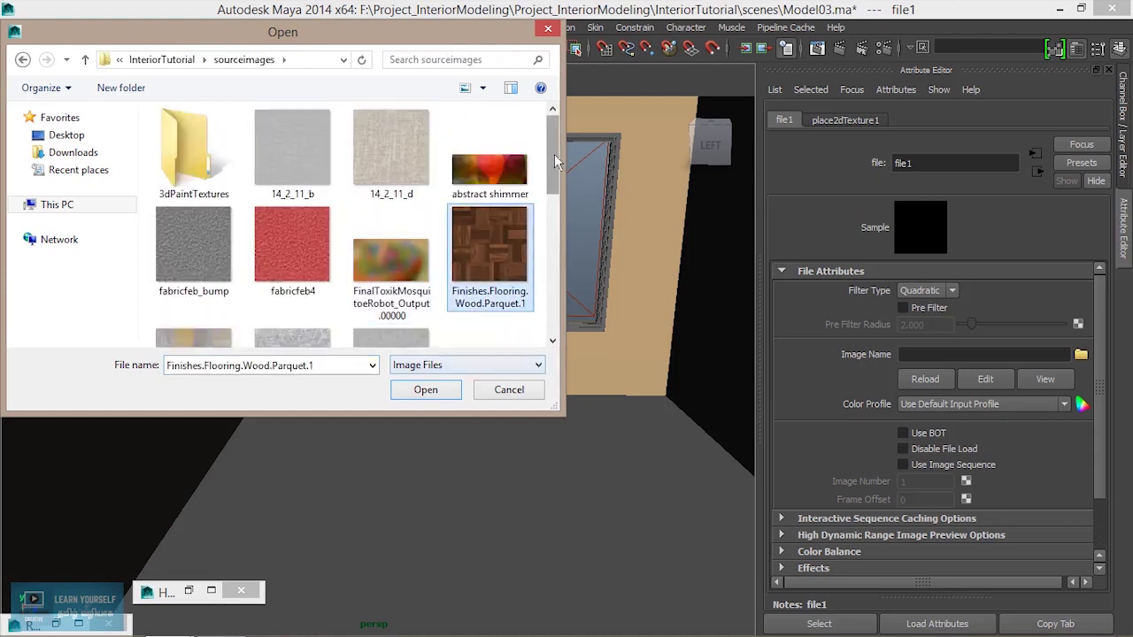
{"action": "left_click_drag", "start_coordinate": [554, 155], "coordinate": [556, 168]}
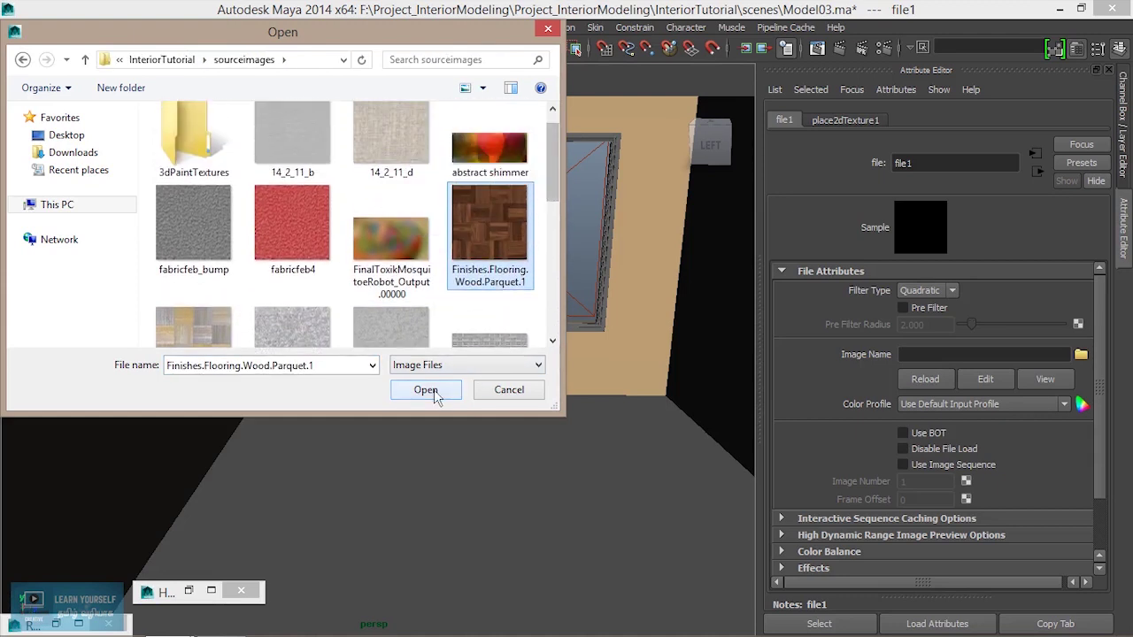
{"action": "left_click", "coordinate": [434, 390]}
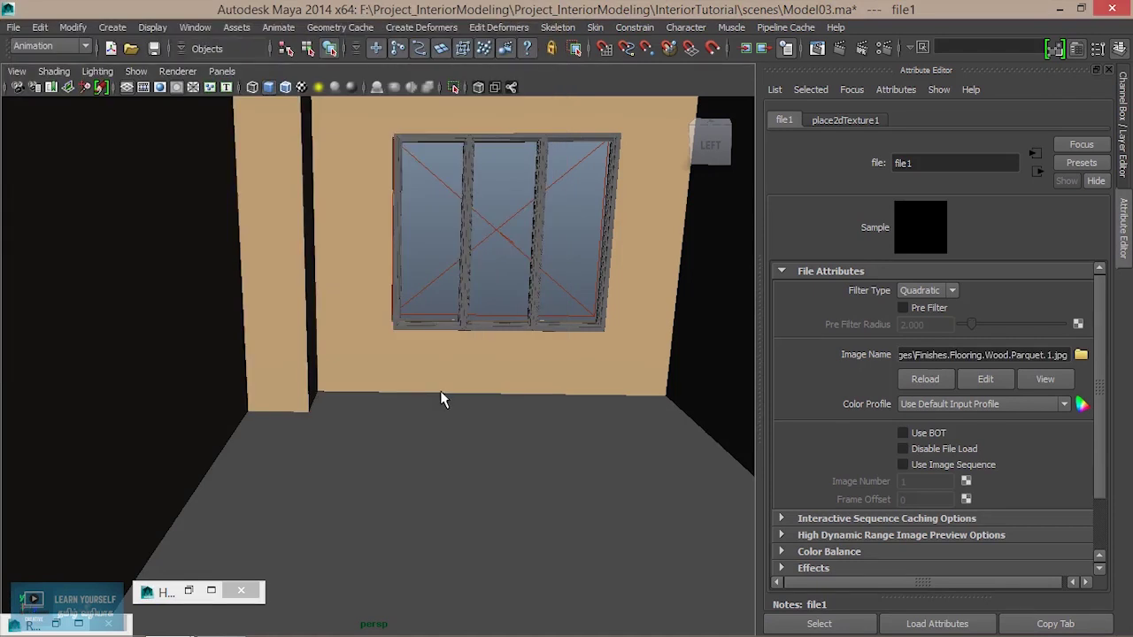
- Reframe the room interior, reselect the floor and bring the Render View back up
{"action": "middle_click_drag", "start_coordinate": [560, 546], "coordinate": [452, 479], "text": "alt"}
{"action": "mouse_move", "coordinate": [452, 479]}
{"action": "left_mouse_down", "text": "alt"}
{"action": "mouse_move", "coordinate": [425, 470]}
{"action": "mouse_move", "coordinate": [440, 463]}
{"action": "left_mouse_up", "text": "alt"}
{"action": "mouse_move", "coordinate": [440, 463]}
{"action": "middle_mouse_down", "text": "alt"}
{"action": "mouse_move", "coordinate": [463, 496]}
{"action": "mouse_move", "coordinate": [409, 476]}
{"action": "mouse_move", "coordinate": [445, 473]}
{"action": "middle_mouse_up", "text": "alt"}
{"action": "left_click", "coordinate": [409, 477]}
{"action": "left_click_drag", "start_coordinate": [446, 473], "coordinate": [434, 478], "text": "alt"}
{"action": "middle_click_drag", "start_coordinate": [434, 478], "coordinate": [440, 486], "text": "alt"}
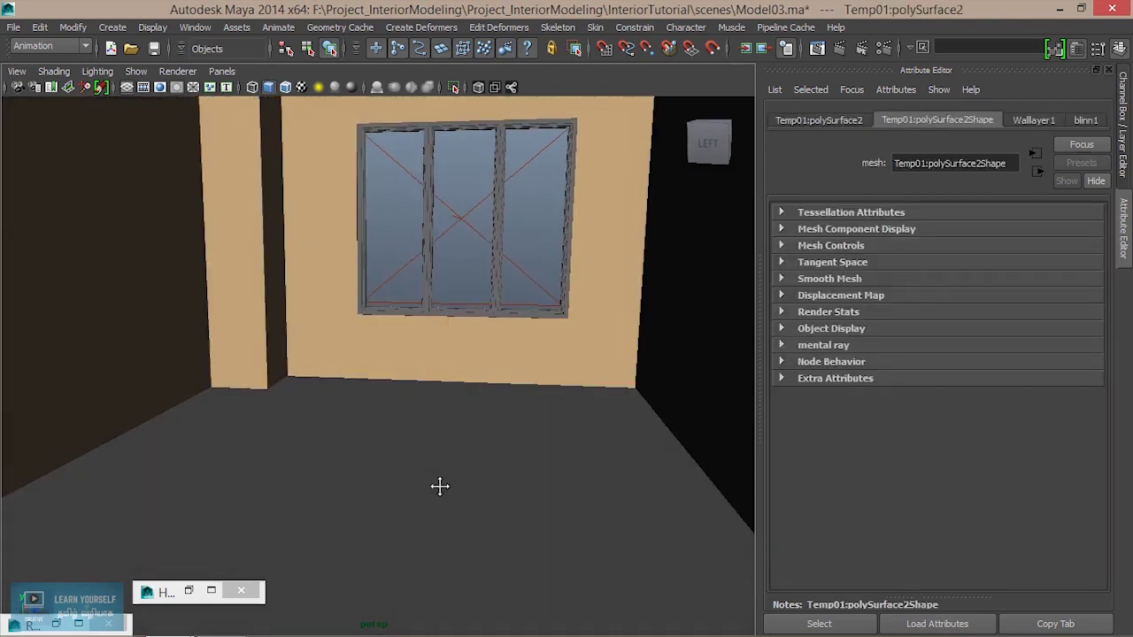
{"action": "left_click", "coordinate": [824, 50]}
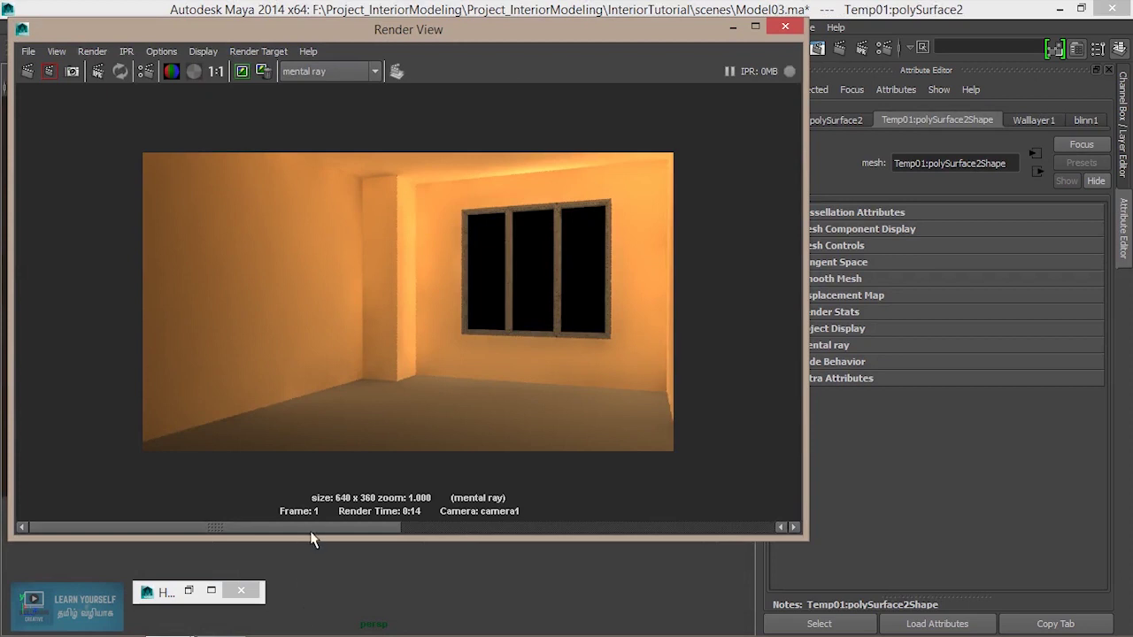
- Re-render the room in mental ray, keep the image and zoom in on the parquet floor
{"action": "left_click", "coordinate": [27, 71]}
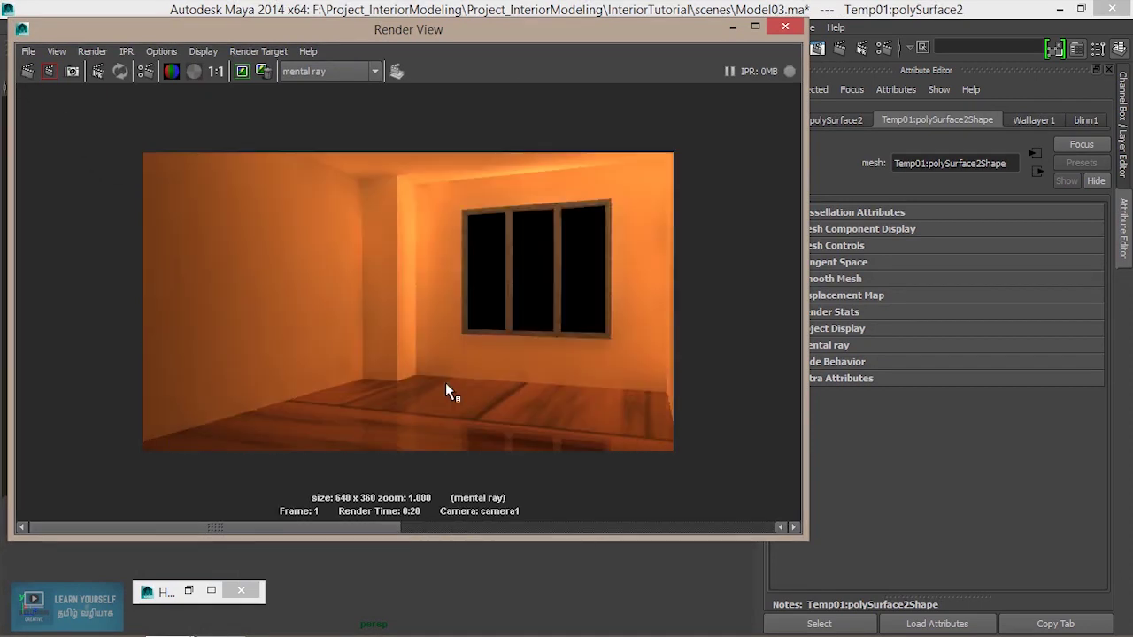
{"action": "left_click", "coordinate": [239, 73]}
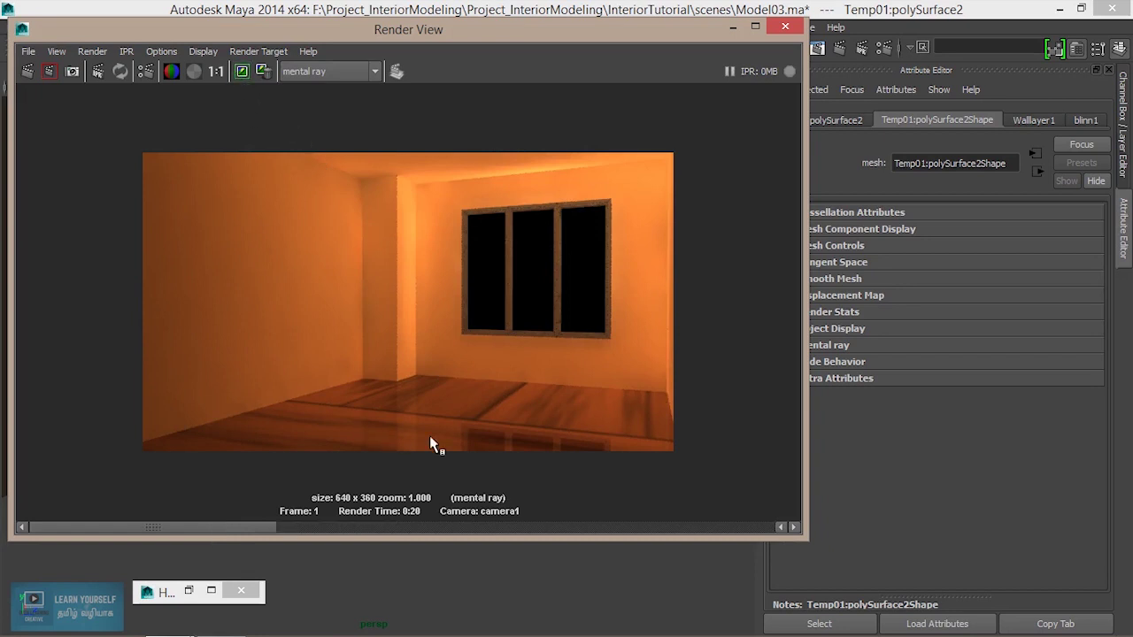
{"action": "scroll", "coordinate": [460, 448], "scroll_direction": "up", "scroll_amount": 3}
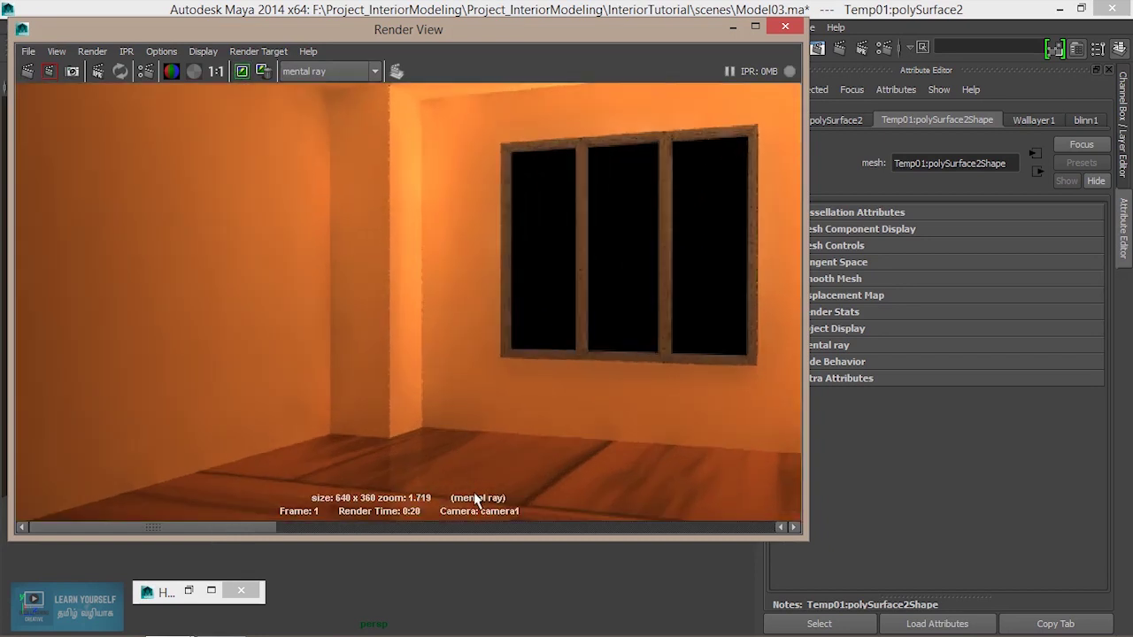
{"action": "middle_click_drag", "start_coordinate": [476, 500], "coordinate": [463, 329], "text": "alt"}
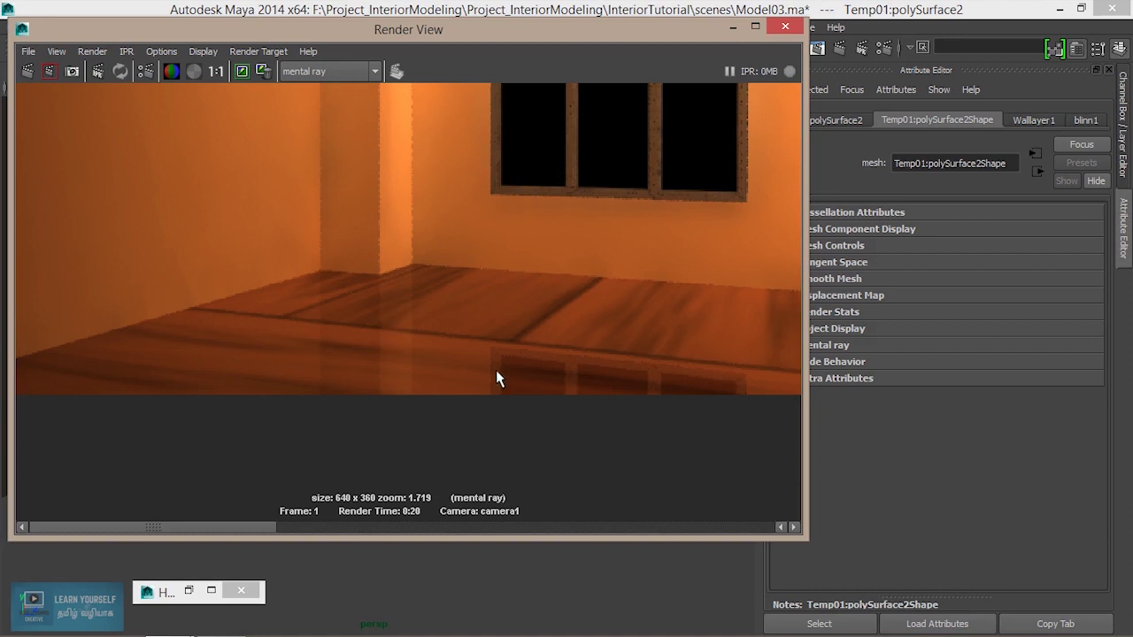
{"action": "scroll", "coordinate": [496, 370], "scroll_direction": "up", "scroll_amount": 1}
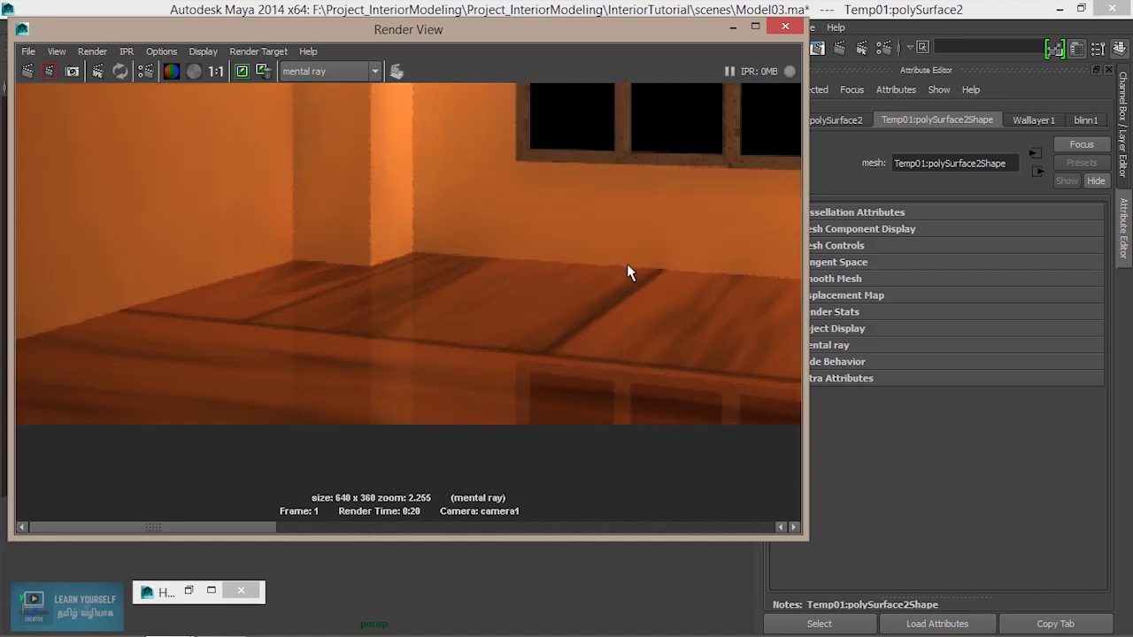
{"action": "scroll", "coordinate": [548, 334], "scroll_direction": "down", "scroll_amount": 1}
{"action": "scroll", "coordinate": [551, 367], "scroll_direction": "down", "scroll_amount": 2}
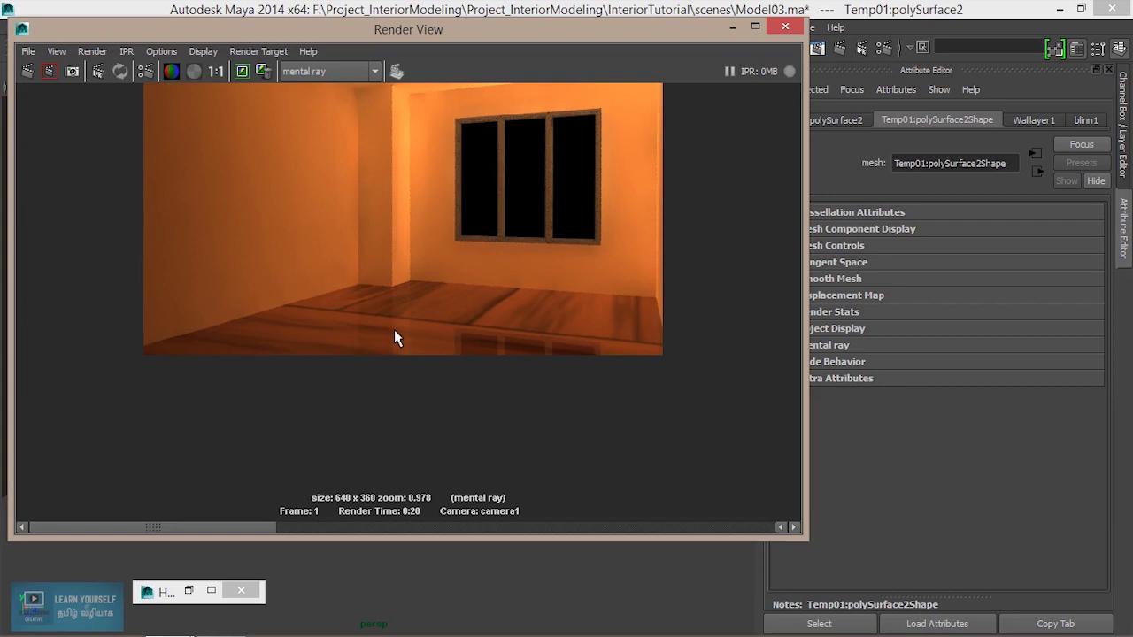
- Minimize the Render View, restore the Hypershade and select the blinn1 material
{"action": "left_click", "coordinate": [734, 27]}
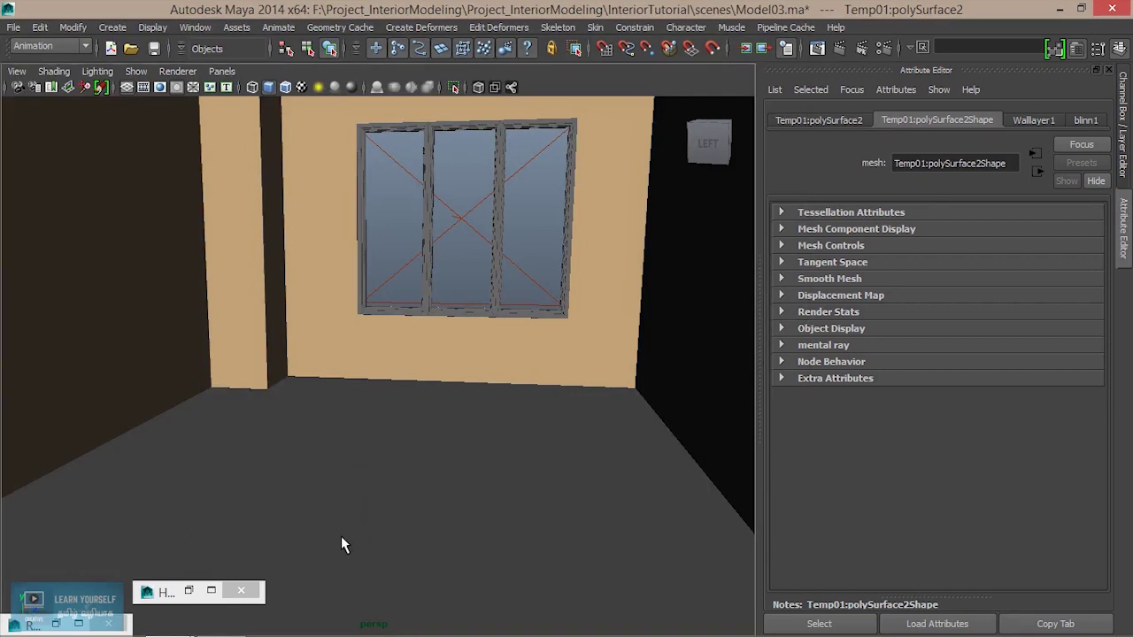
{"action": "left_click", "coordinate": [179, 592]}
{"action": "left_click", "coordinate": [189, 592]}
{"action": "left_click", "coordinate": [189, 593]}
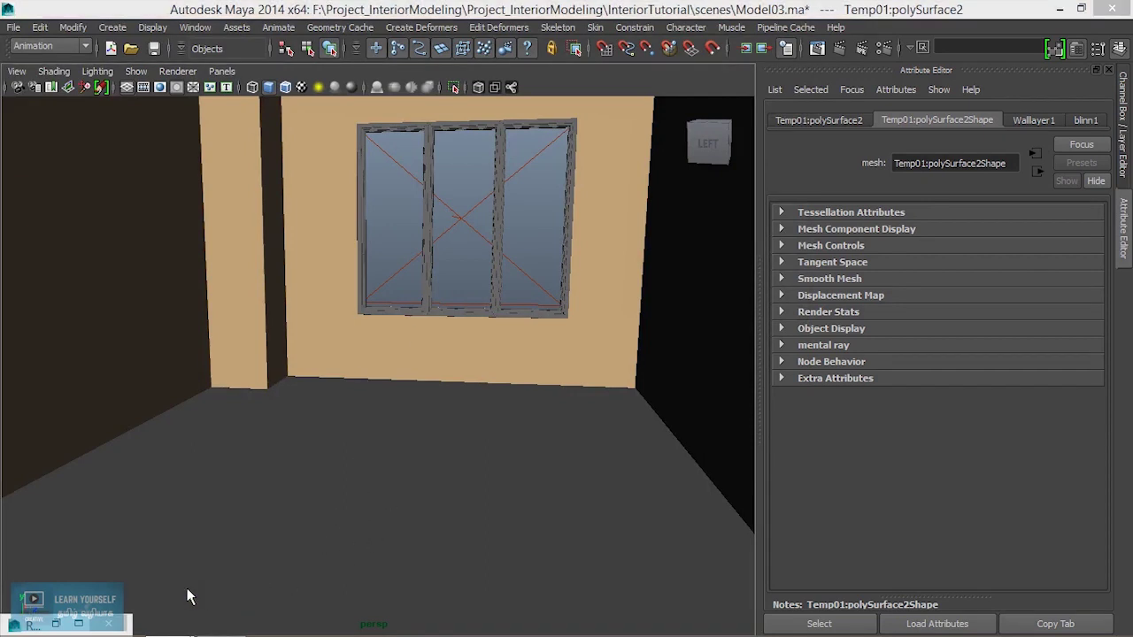
{"action": "left_click", "coordinate": [143, 156]}
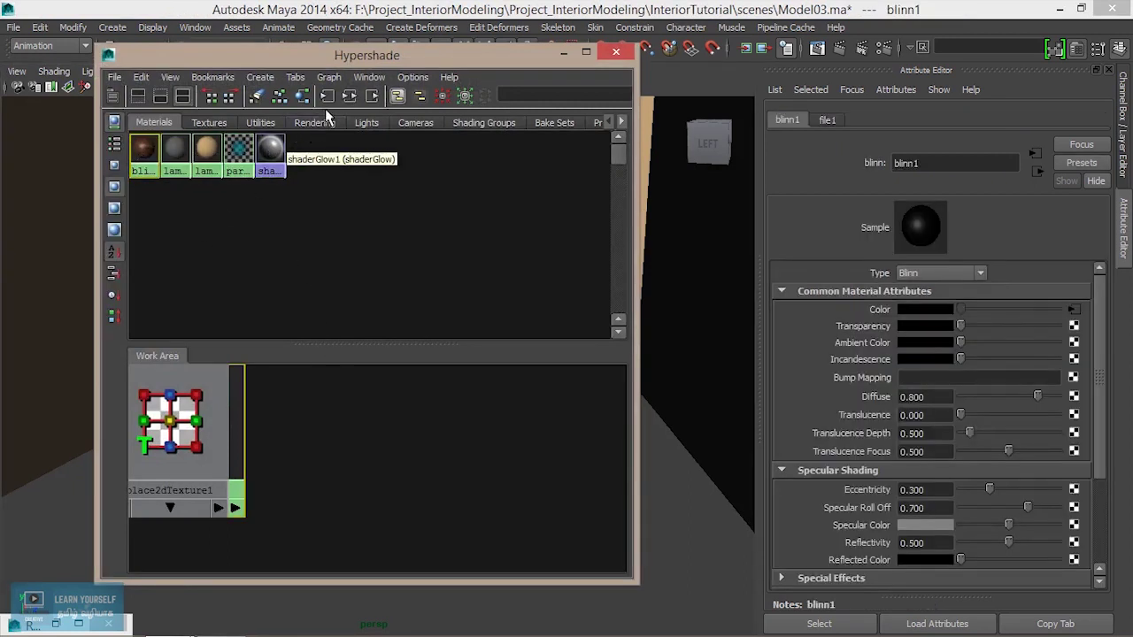
- Graph blinn1's input and output connections and select its place2dTexture1 node
{"action": "left_click", "coordinate": [350, 99]}
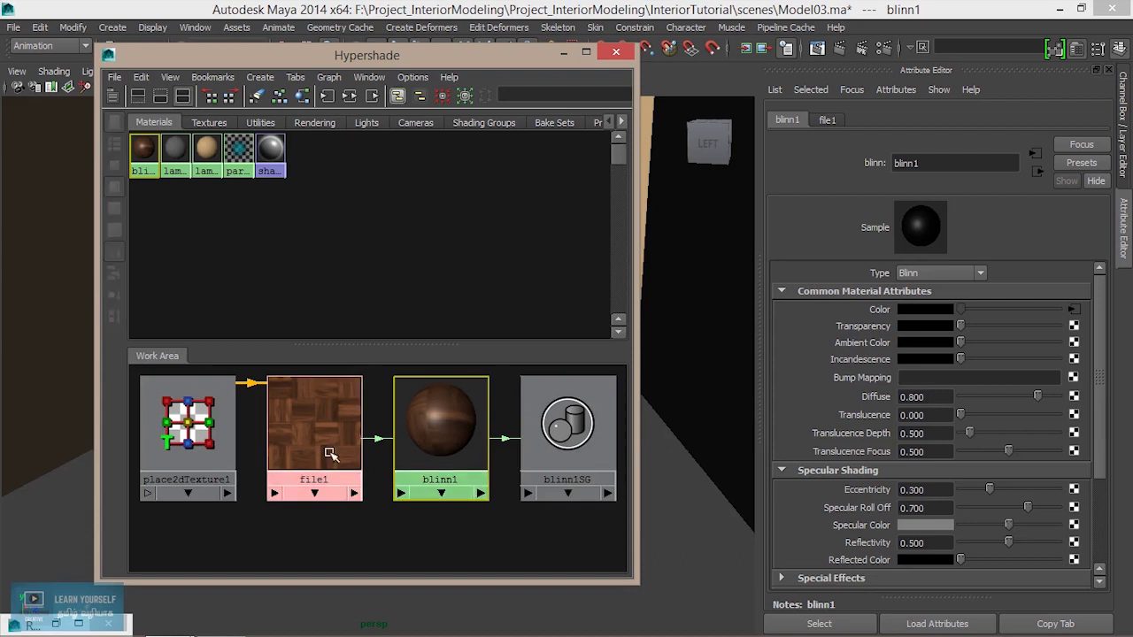
{"action": "left_click", "coordinate": [213, 434]}
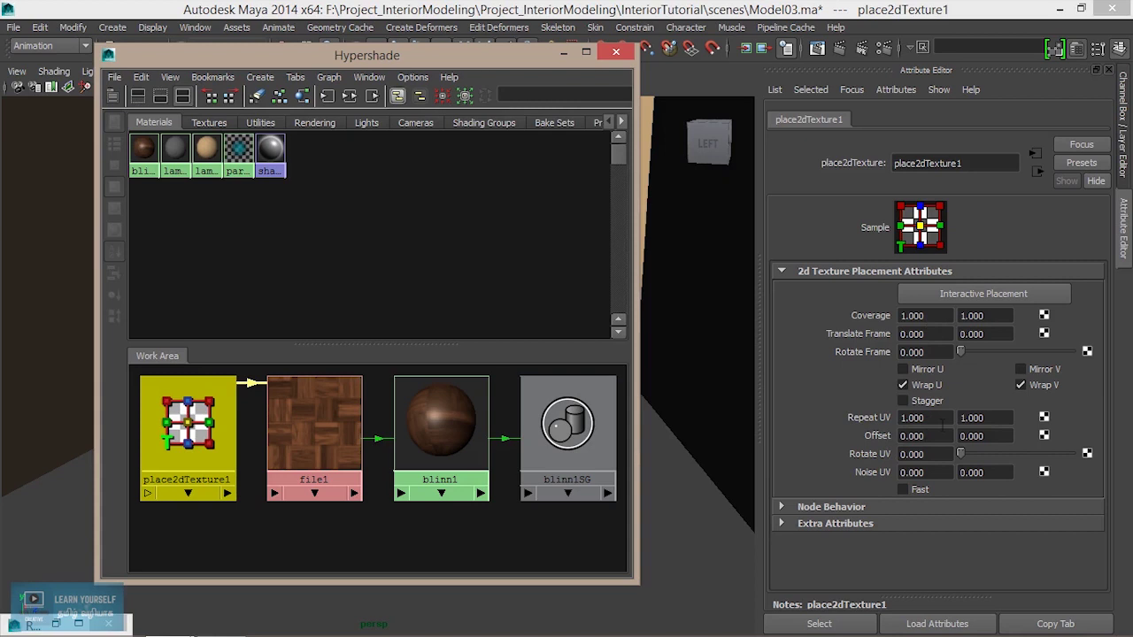
- Set place2dTexture1's Repeat UV to 10 × 10 to tile the parquet finer
{"action": "left_click", "coordinate": [941, 418]}
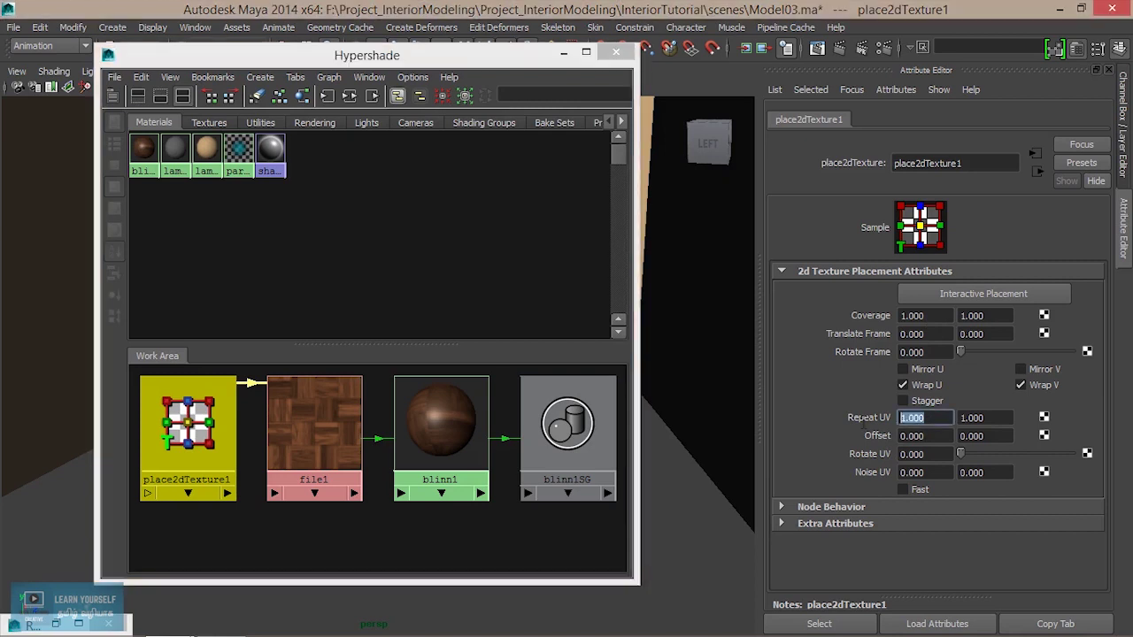
{"action": "type", "text": "10"}
{"action": "key", "text": "Tab"}
{"action": "type", "text": "10"}
{"action": "key", "text": "Return"}
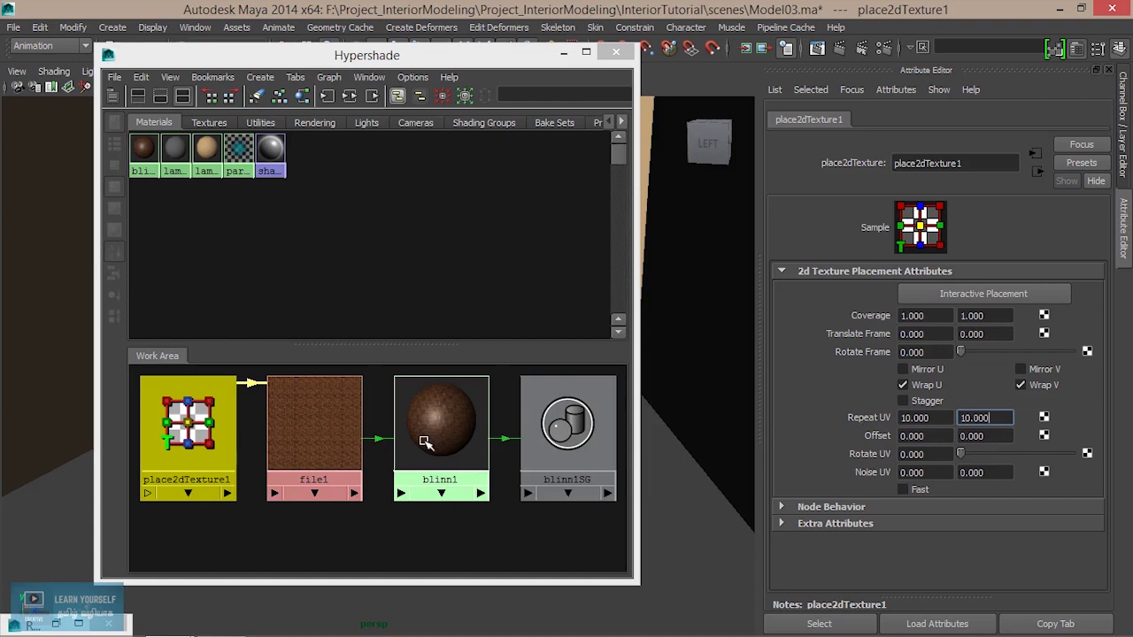
{"action": "scroll", "coordinate": [429, 444], "scroll_direction": "up", "scroll_amount": 1}
- Select blinn1 to show its Specular Shading (Reflectivity 0.500) and briefly view the last render
{"action": "scroll", "coordinate": [444, 443], "scroll_direction": "up", "scroll_amount": 2}
{"action": "scroll", "coordinate": [447, 444], "scroll_direction": "up", "scroll_amount": 1}
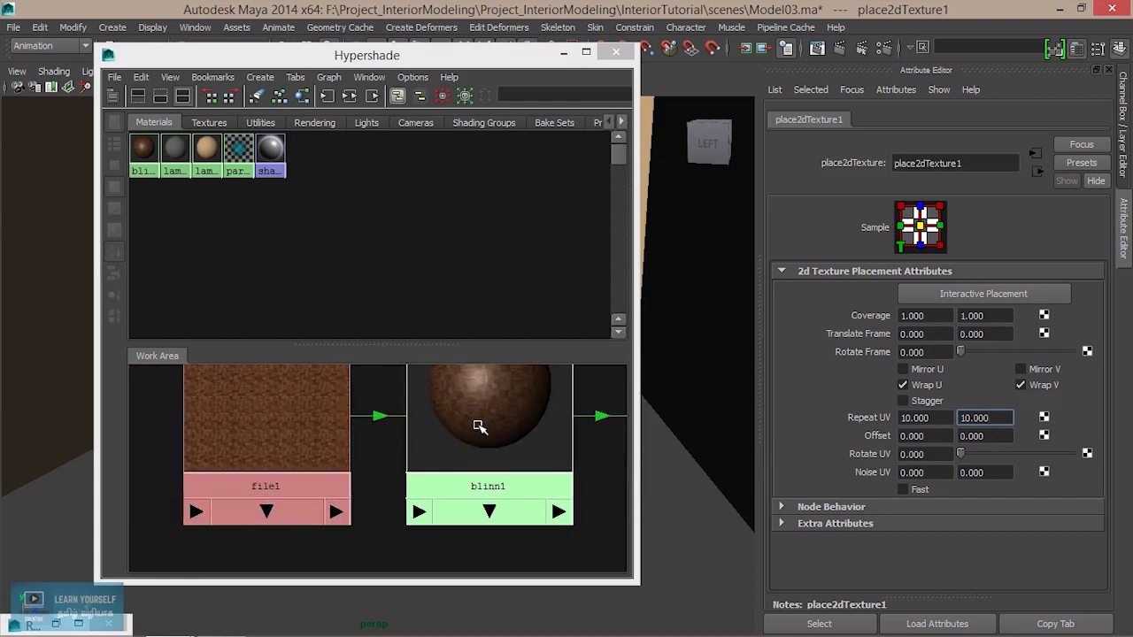
{"action": "left_click", "coordinate": [453, 444]}
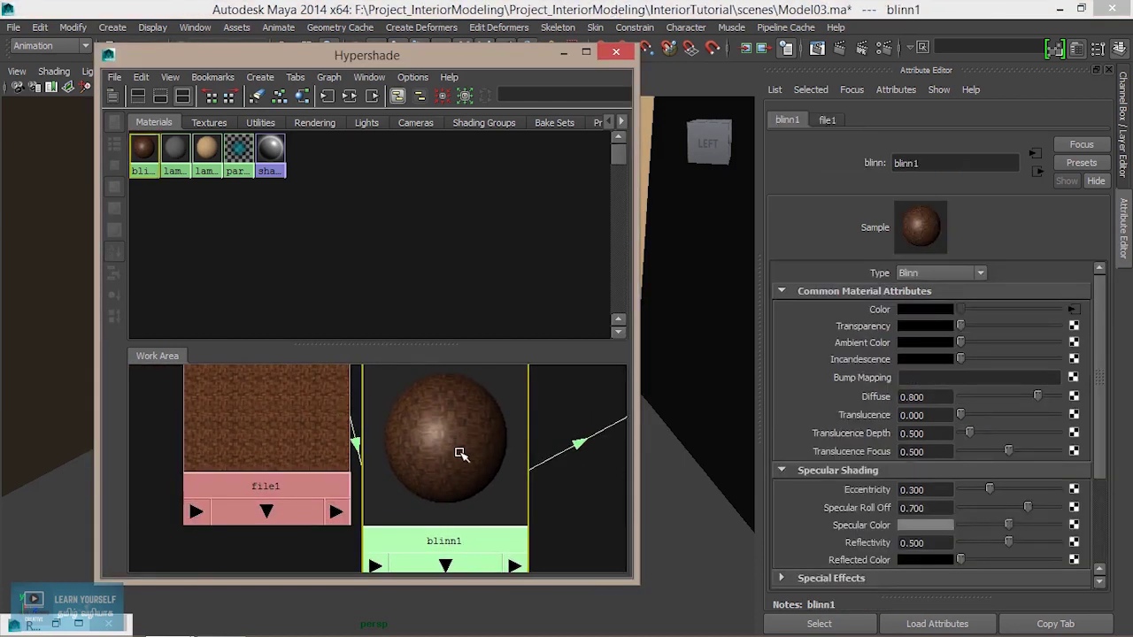
{"action": "scroll", "coordinate": [454, 464], "scroll_direction": "up", "scroll_amount": 1}
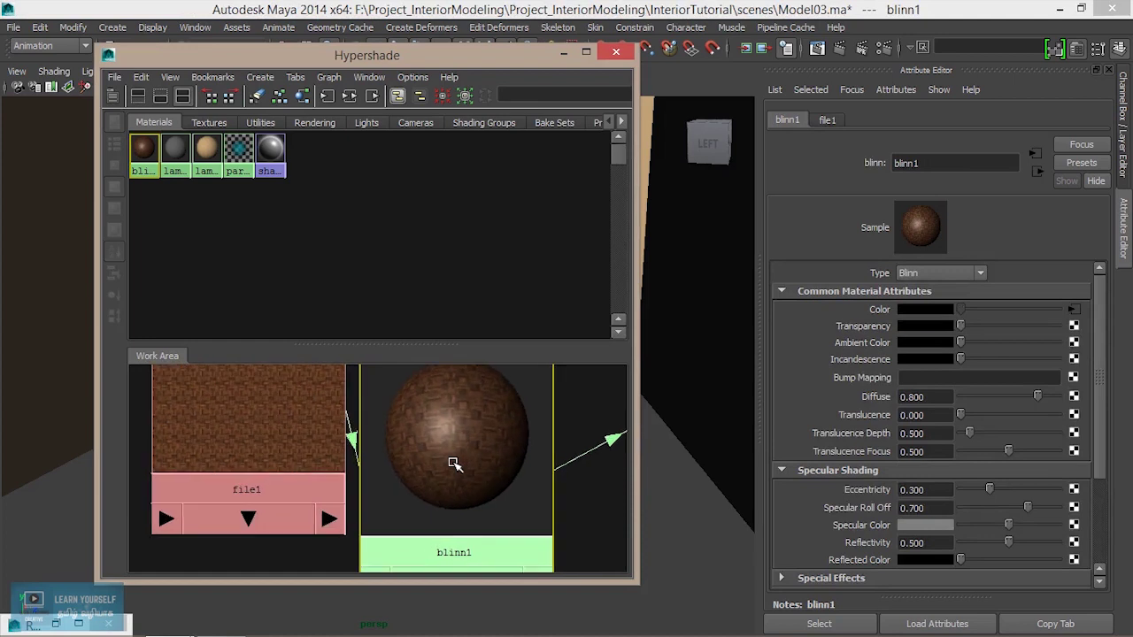
{"action": "scroll", "coordinate": [263, 430], "scroll_direction": "down", "scroll_amount": 2}
{"action": "scroll", "coordinate": [263, 430], "scroll_direction": "down", "scroll_amount": 1}
{"action": "scroll", "coordinate": [263, 429], "scroll_direction": "down", "scroll_amount": 1}
{"action": "scroll", "coordinate": [263, 430], "scroll_direction": "down", "scroll_amount": 1}
{"action": "left_click_drag", "start_coordinate": [424, 455], "coordinate": [459, 436]}
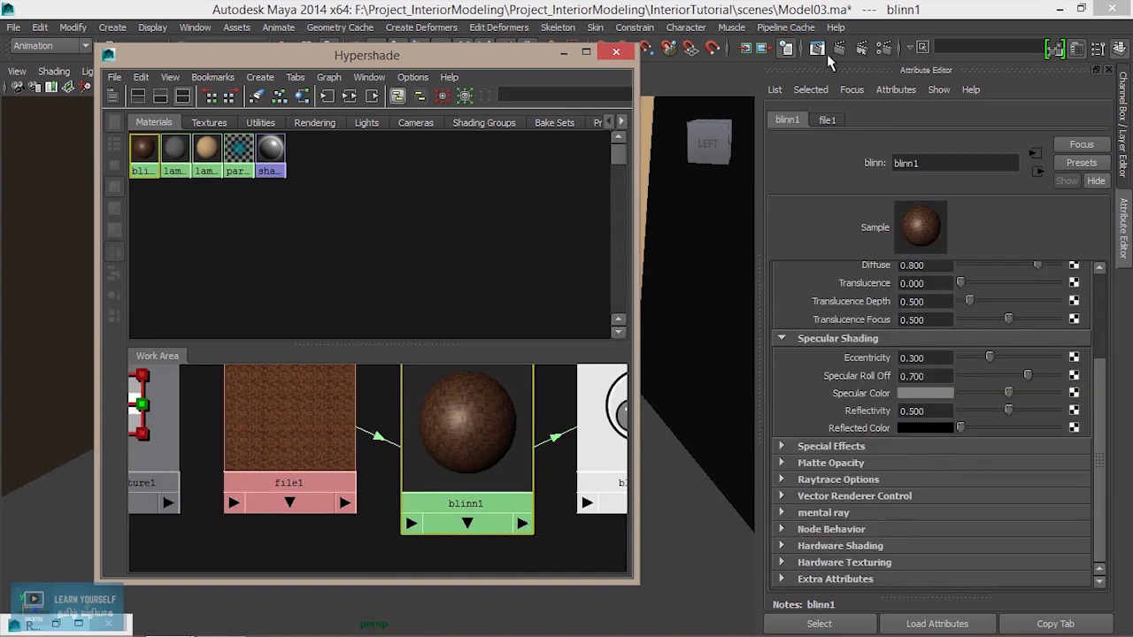
{"action": "left_click", "coordinate": [819, 49]}
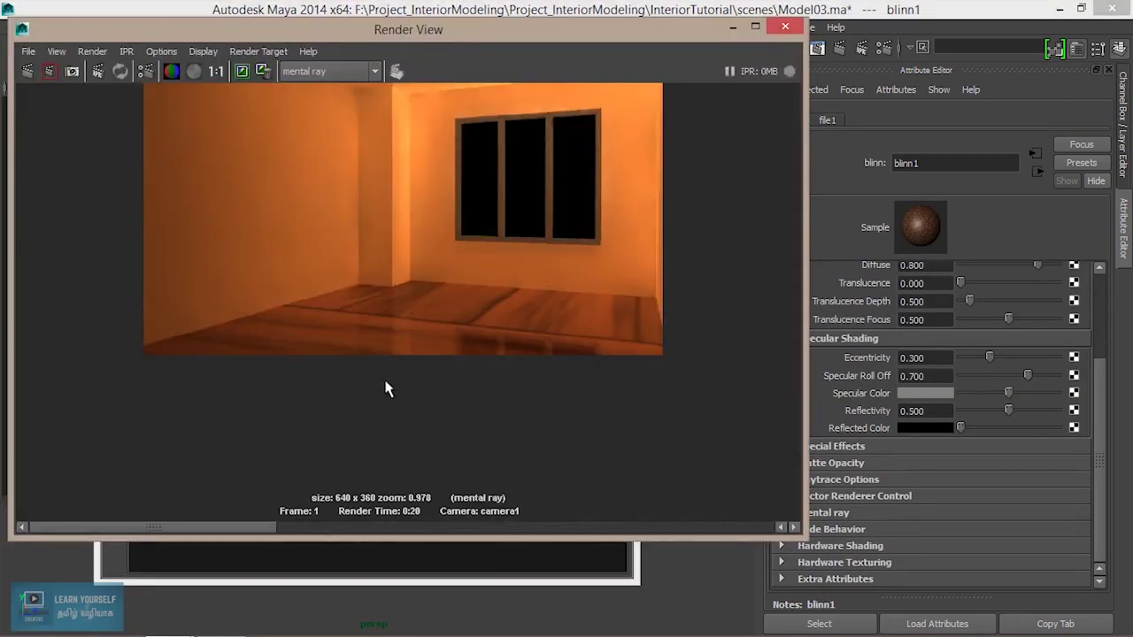
{"action": "left_click", "coordinate": [733, 27]}
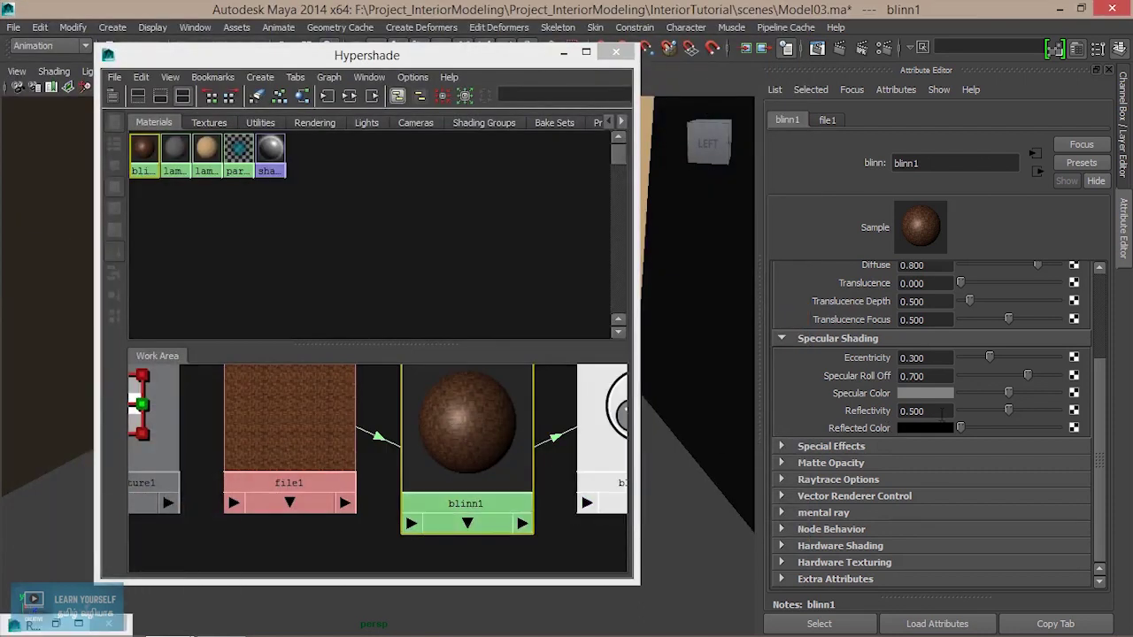
- Lower blinn1's Specular Shading reflectivity from 0.500 to about 0.137
{"action": "scroll", "coordinate": [920, 414], "scroll_direction": "up", "scroll_amount": 3}
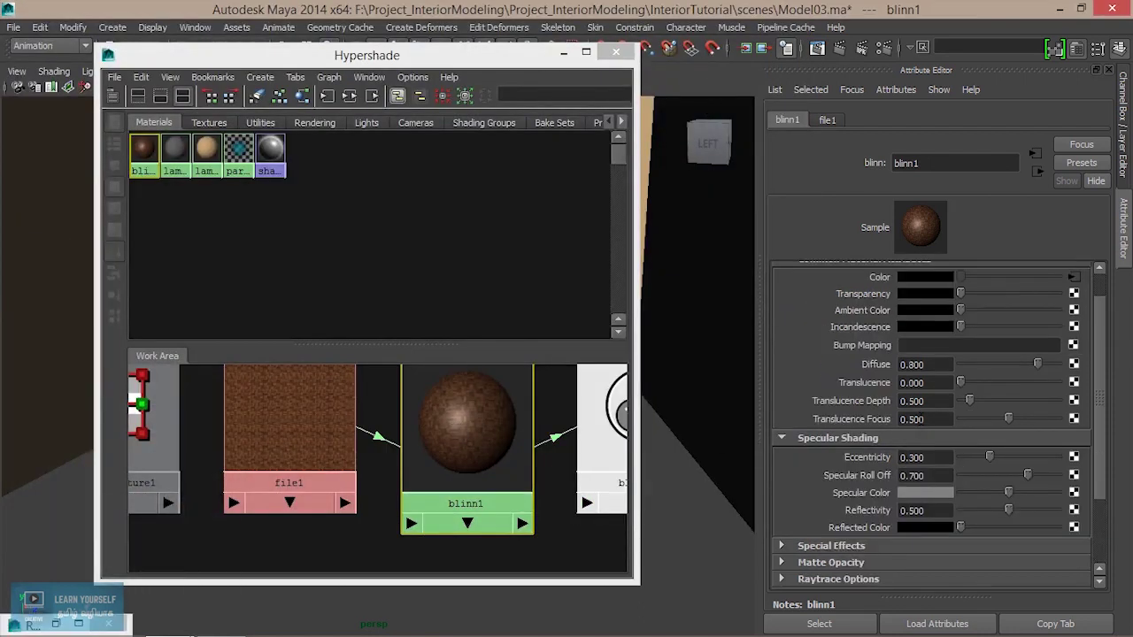
{"action": "scroll", "coordinate": [920, 417], "scroll_direction": "up", "scroll_amount": 1}
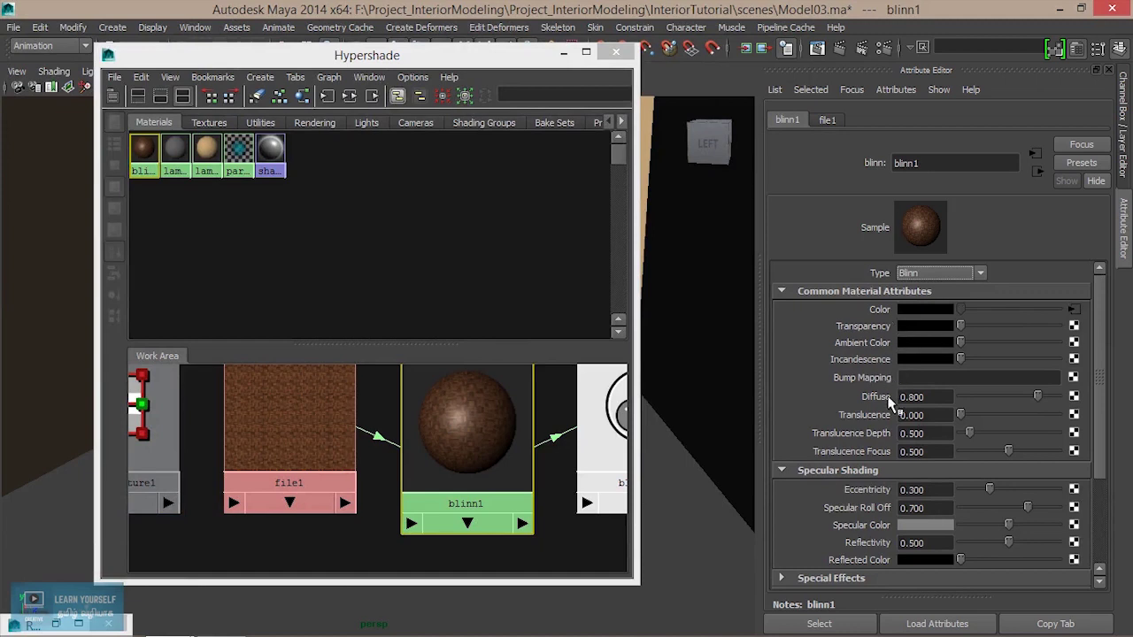
{"action": "scroll", "coordinate": [929, 416], "scroll_direction": "down", "scroll_amount": 3}
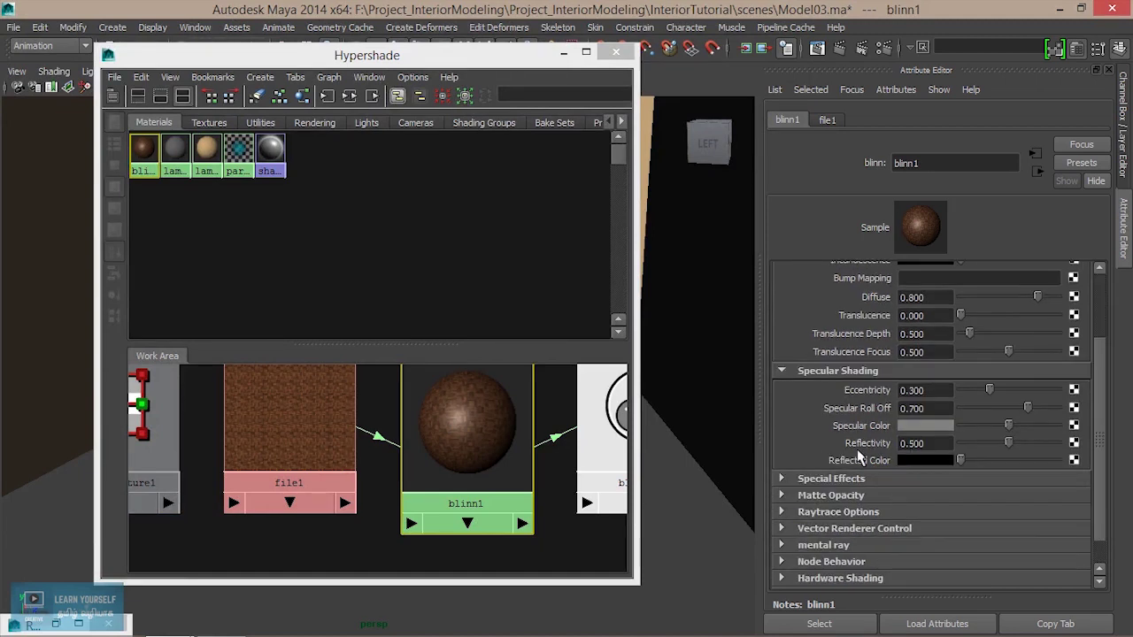
{"action": "left_click_drag", "start_coordinate": [1009, 442], "coordinate": [975, 454]}
- Redo the mental ray render of the room and zoom and pan to inspect the finely tiled parquet floor
{"action": "left_click", "coordinate": [810, 53]}
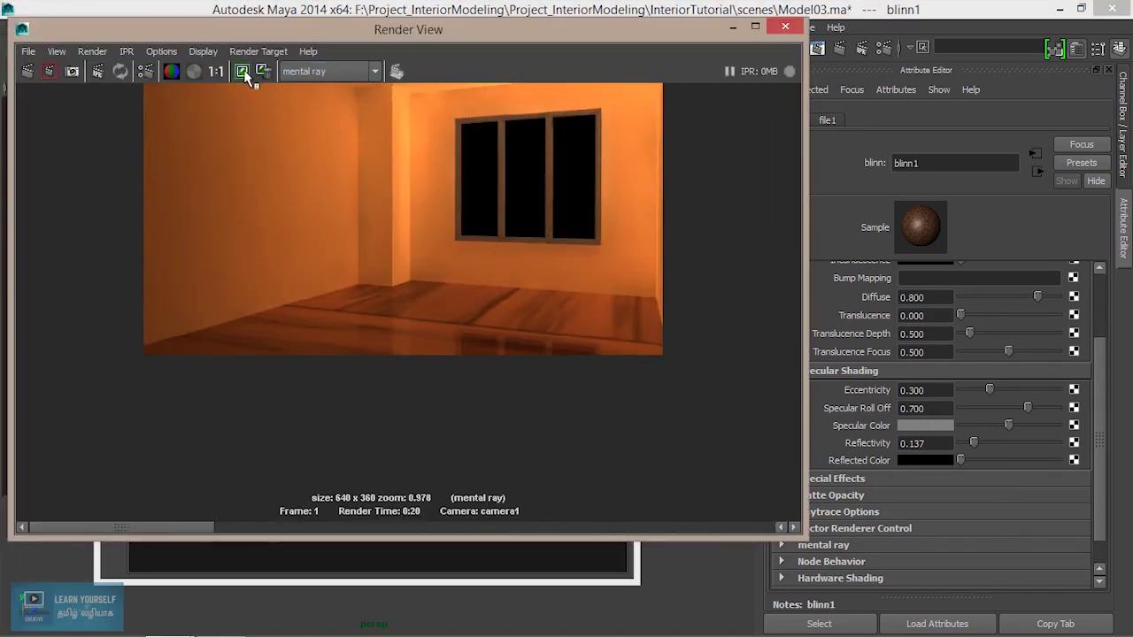
{"action": "left_click", "coordinate": [28, 71]}
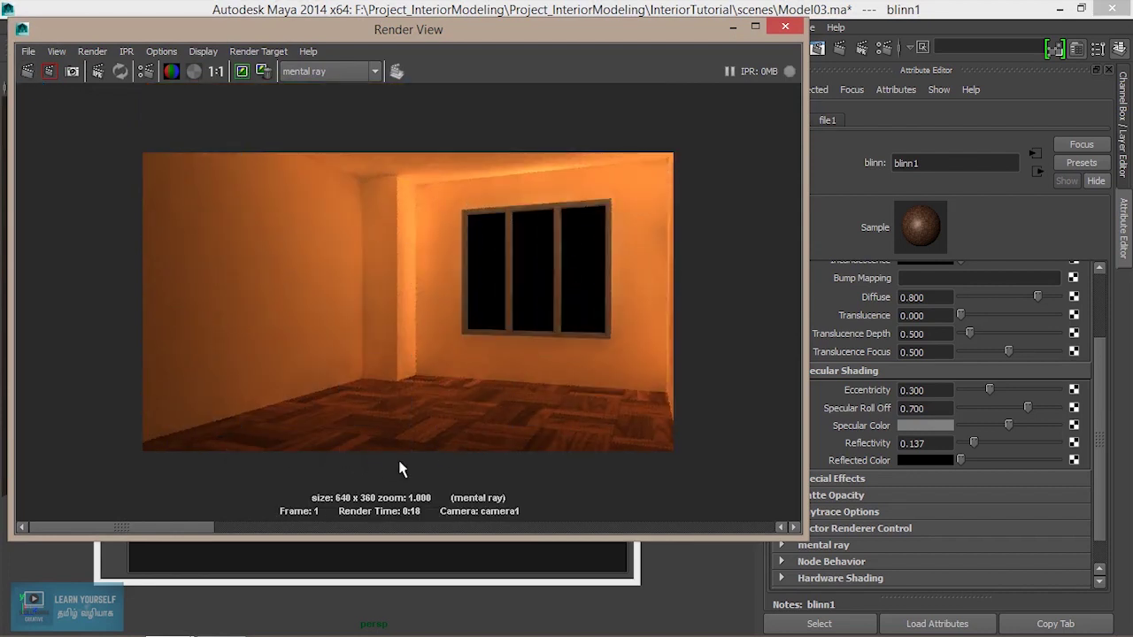
{"action": "scroll", "coordinate": [440, 442], "scroll_direction": "up", "scroll_amount": 3}
{"action": "middle_click_drag", "start_coordinate": [448, 465], "coordinate": [430, 257], "text": "alt"}
{"action": "scroll", "coordinate": [422, 385], "scroll_direction": "up", "scroll_amount": 1}
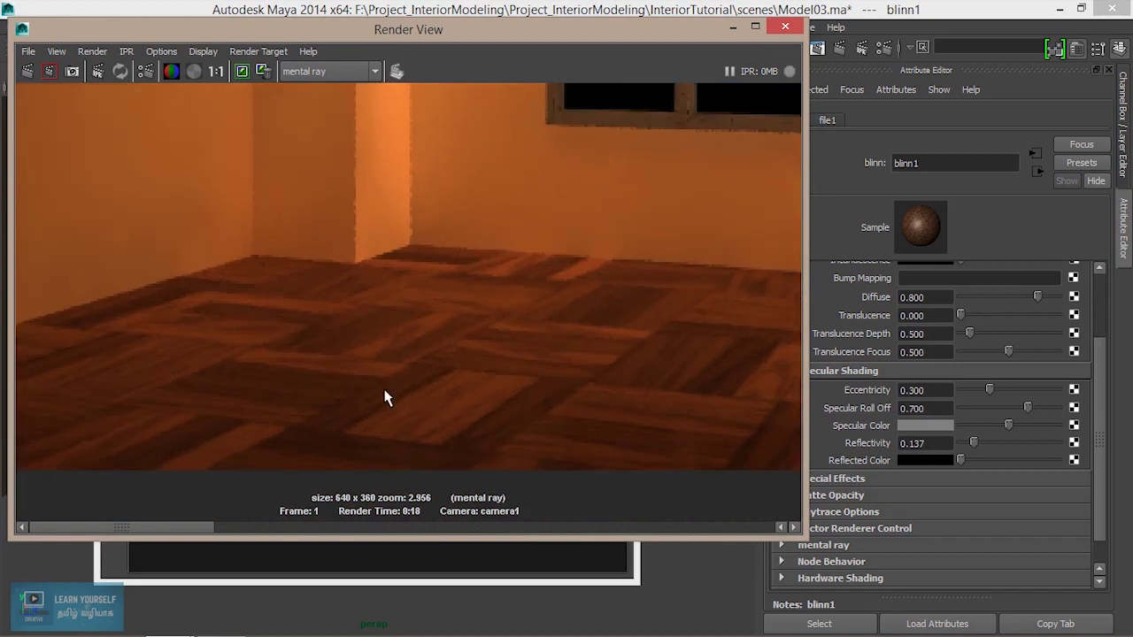
{"action": "mouse_move", "coordinate": [214, 530]}
{"action": "left_mouse_down"}
{"action": "mouse_move", "coordinate": [298, 534]}
{"action": "mouse_move", "coordinate": [247, 537]}
{"action": "left_mouse_up"}
{"action": "scroll", "coordinate": [343, 383], "scroll_direction": "down", "scroll_amount": 2}
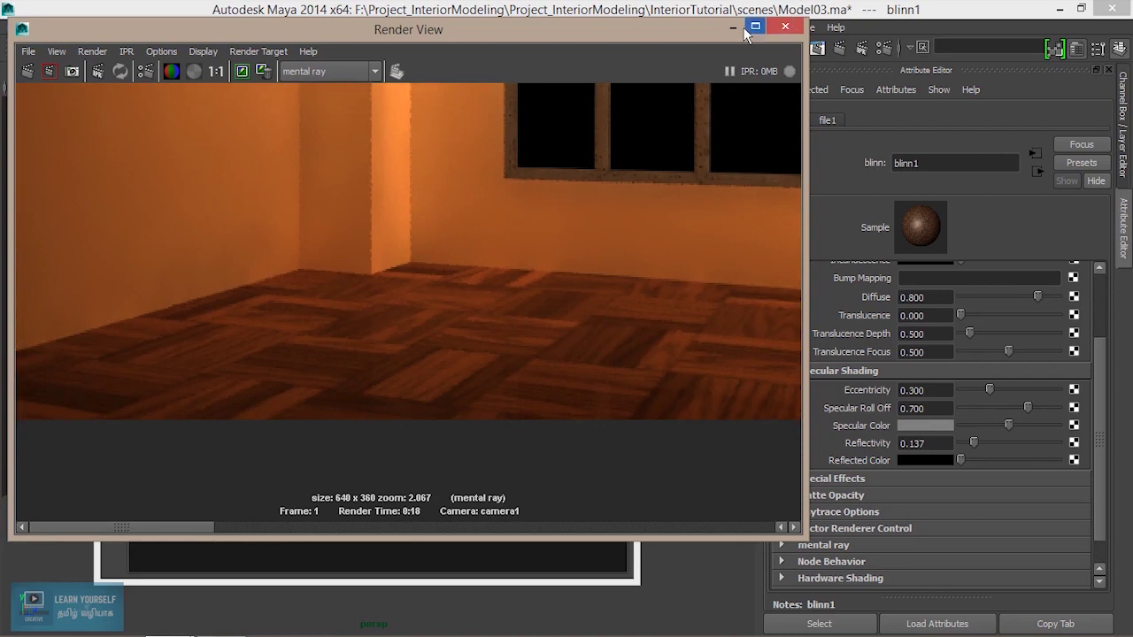
- Restore the Render View and zoom out to see the whole rendered room
{"action": "left_click", "coordinate": [733, 27]}
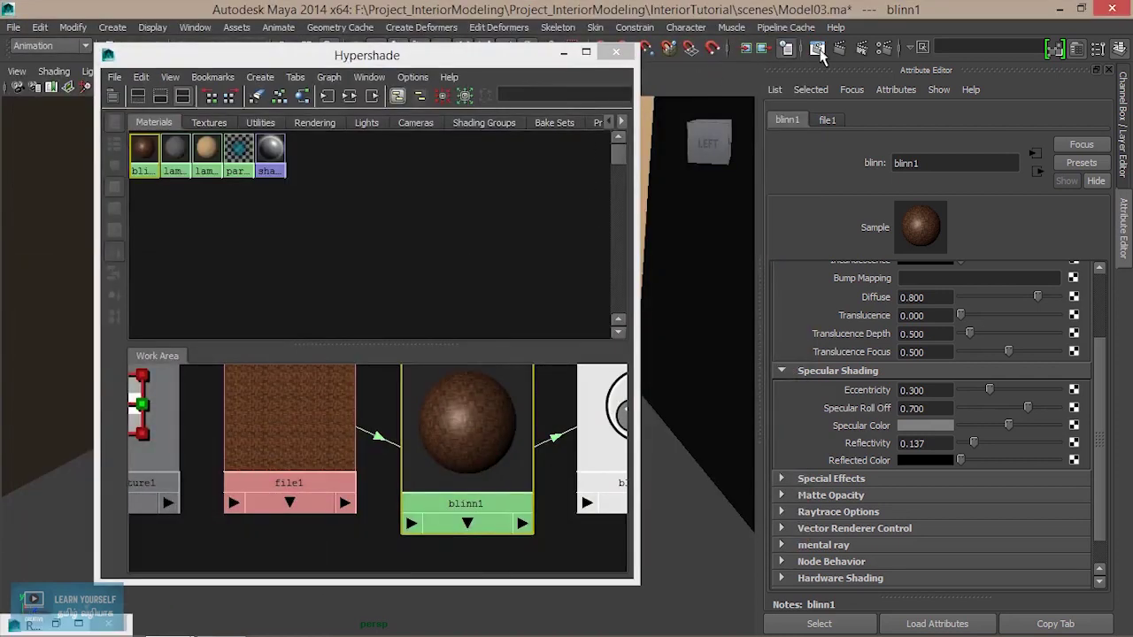
{"action": "left_click", "coordinate": [55, 623]}
{"action": "scroll", "coordinate": [508, 287], "scroll_direction": "down", "scroll_amount": 2}
{"action": "scroll", "coordinate": [507, 286], "scroll_direction": "down", "scroll_amount": 2}
{"action": "scroll", "coordinate": [506, 286], "scroll_direction": "up", "scroll_amount": 1}
{"action": "middle_click_drag", "start_coordinate": [506, 286], "coordinate": [515, 339], "text": "alt"}
{"action": "scroll", "coordinate": [527, 355], "scroll_direction": "up", "scroll_amount": 2}
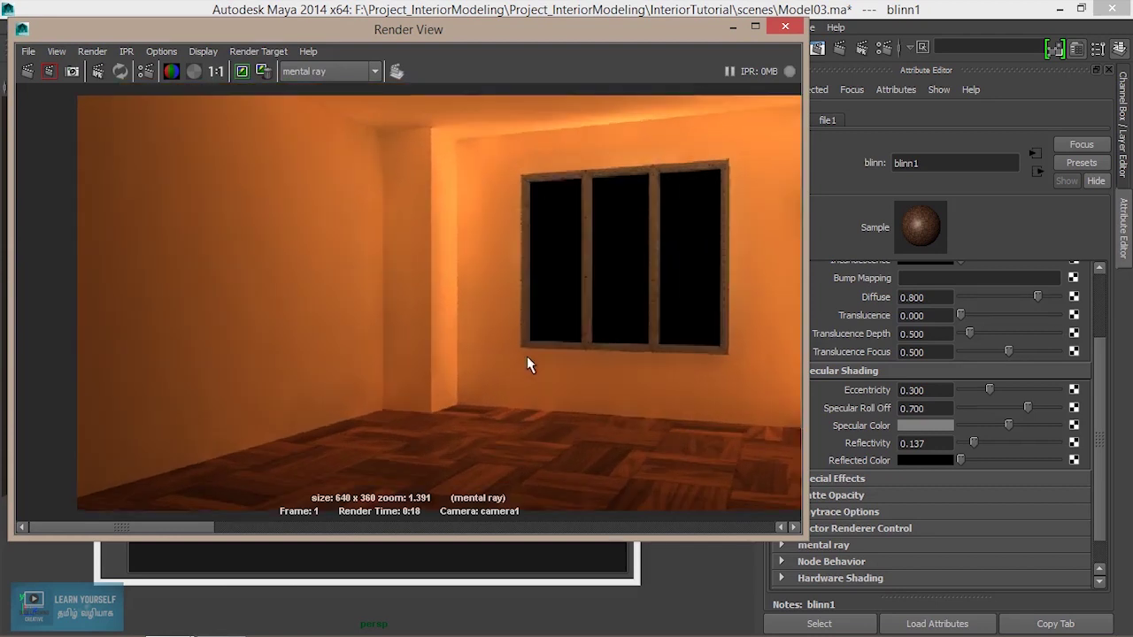
- Compare the new floor render with the earlier stored render, then hide the Render View to reveal the shading network
{"action": "left_click", "coordinate": [734, 27]}
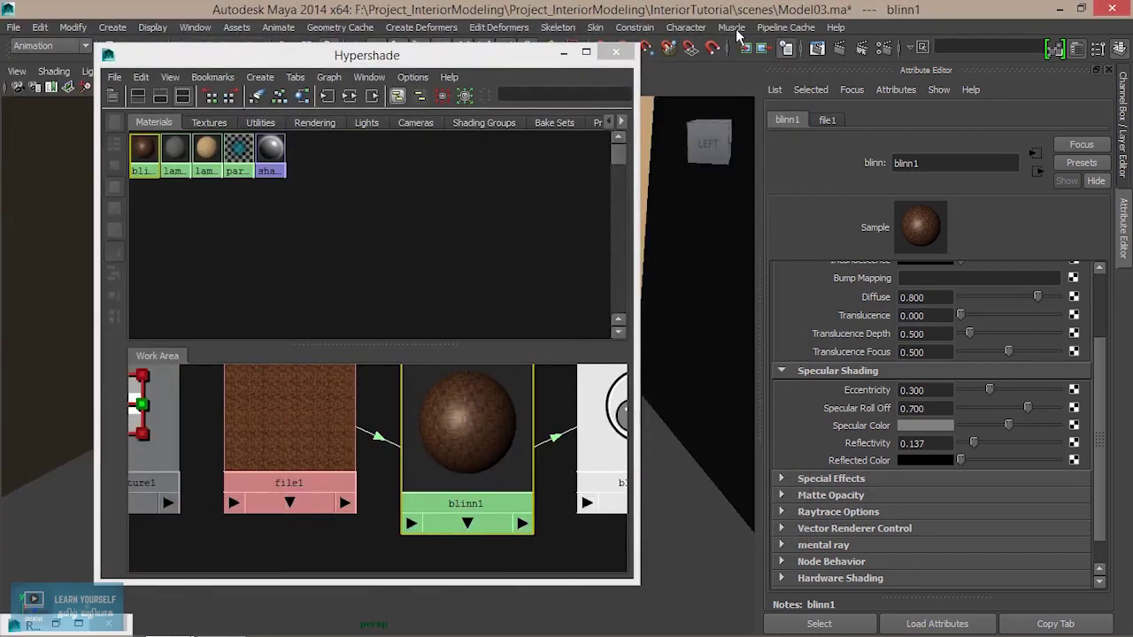
{"action": "left_click", "coordinate": [564, 53]}
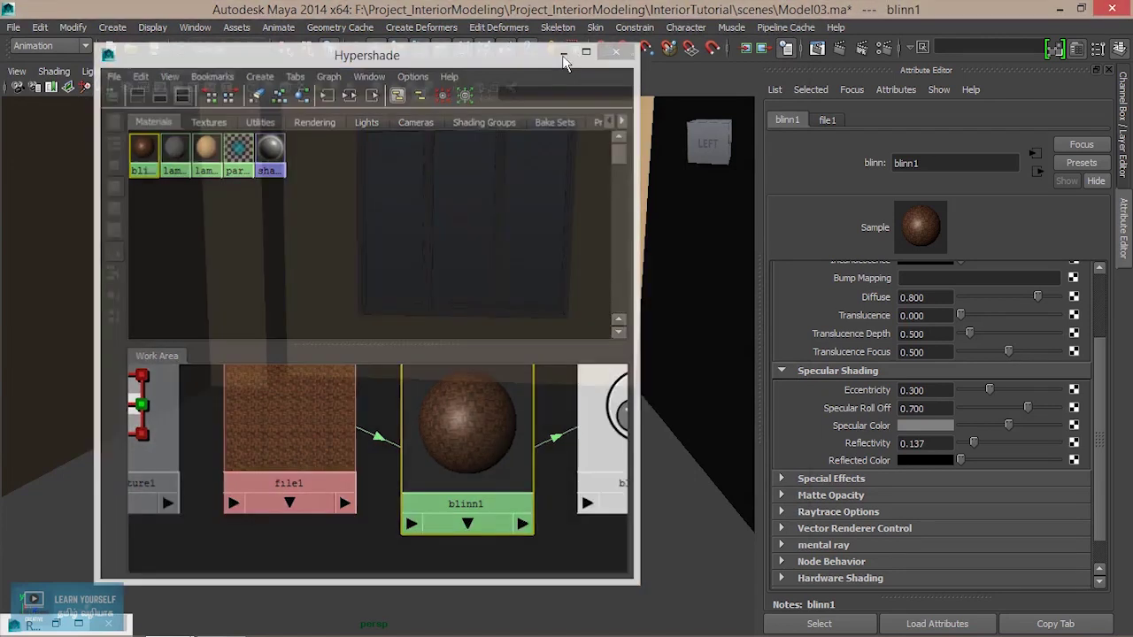
{"action": "left_click", "coordinate": [78, 624]}
{"action": "left_click", "coordinate": [266, 526]}
{"action": "left_click_drag", "start_coordinate": [316, 527], "coordinate": [228, 528]}
{"action": "scroll", "coordinate": [343, 383], "scroll_direction": "down", "scroll_amount": 3}
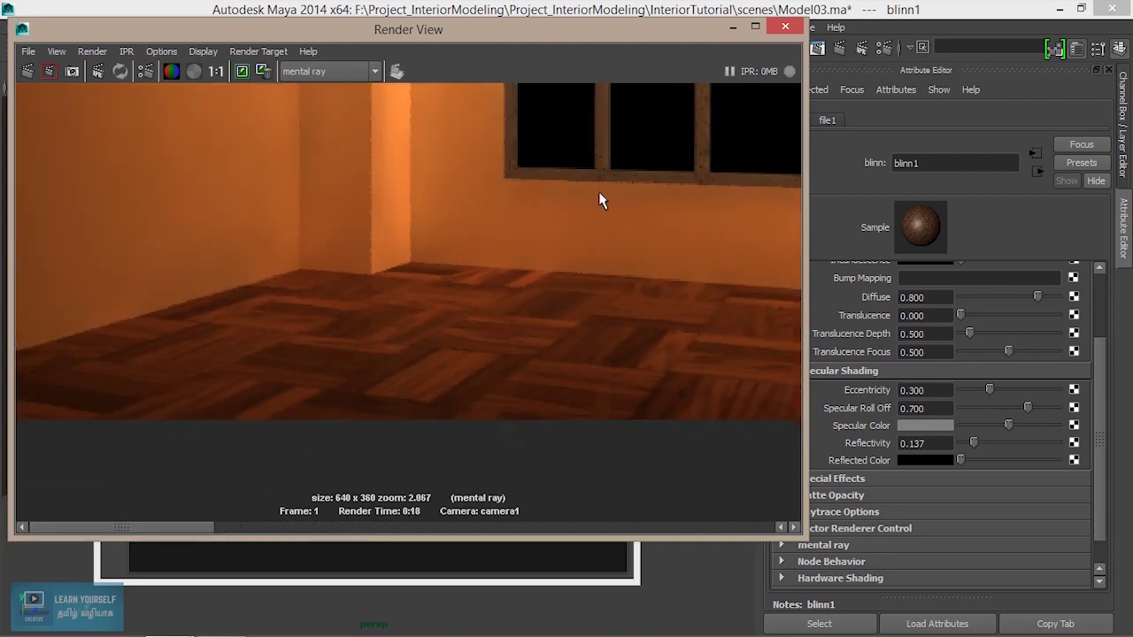
{"action": "left_click", "coordinate": [733, 27]}
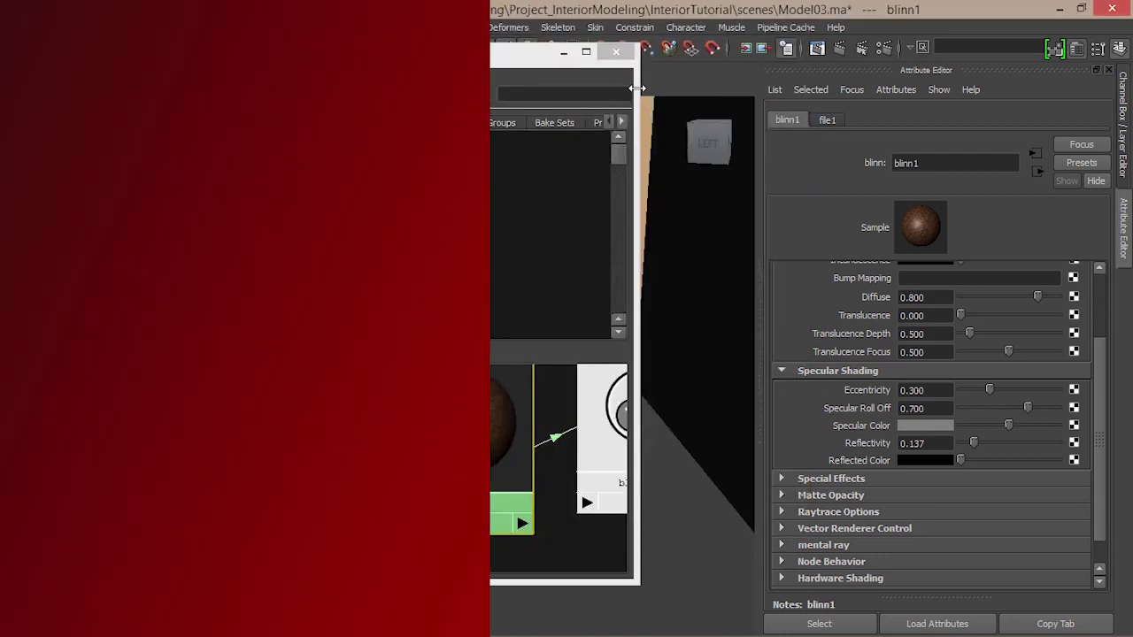